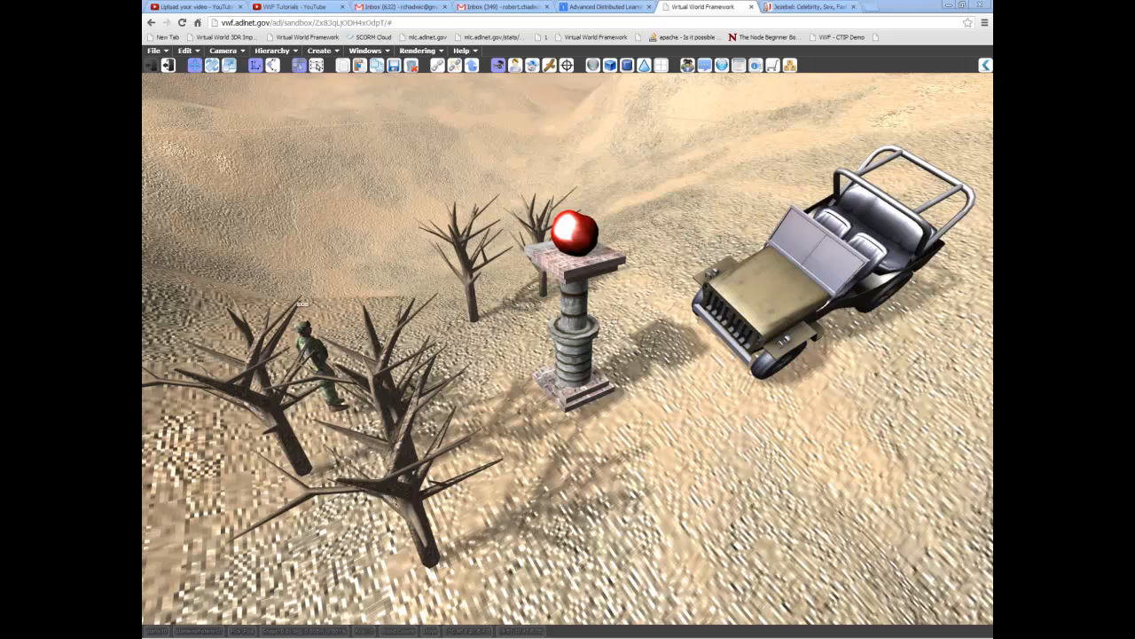
{"action": "middle_click_drag", "start_coordinate": [643, 289], "coordinate": [419, 399]}
{"action": "middle_click_drag", "start_coordinate": [844, 257], "coordinate": [583, 315]}
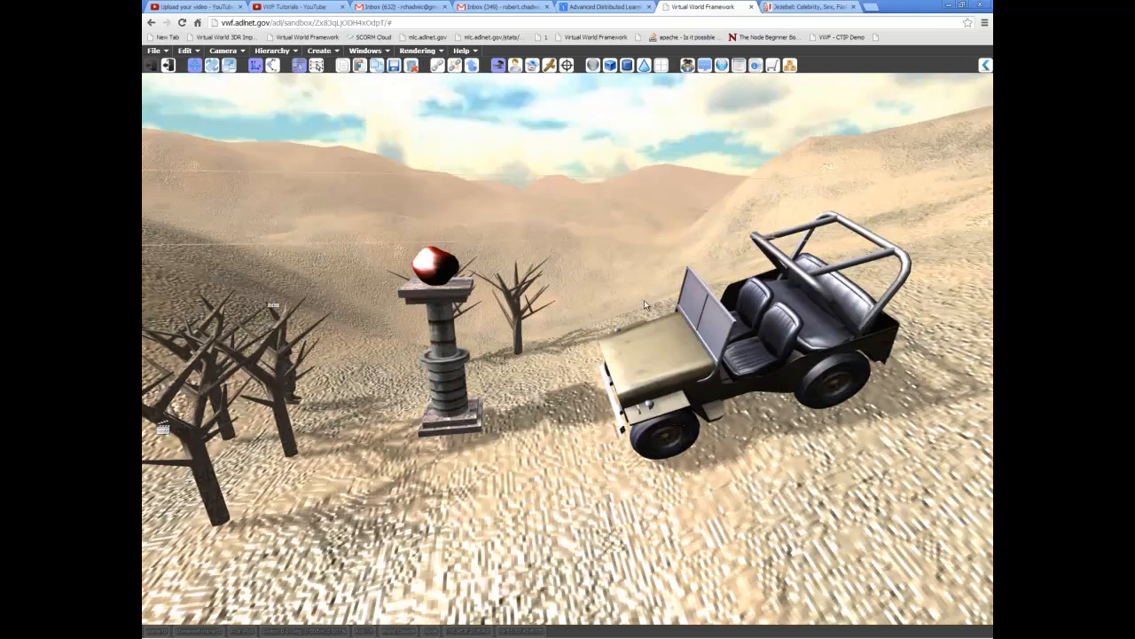
{"action": "middle_click_drag", "start_coordinate": [583, 124], "coordinate": [546, 155]}
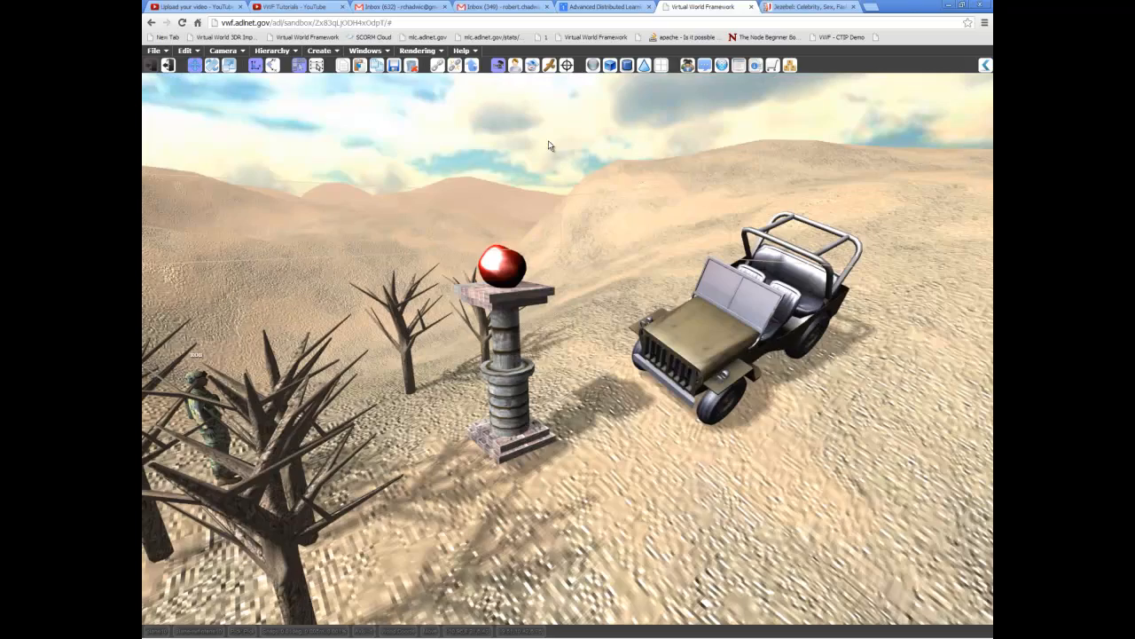
{"action": "middle_click_drag", "start_coordinate": [636, 437], "coordinate": [596, 210]}
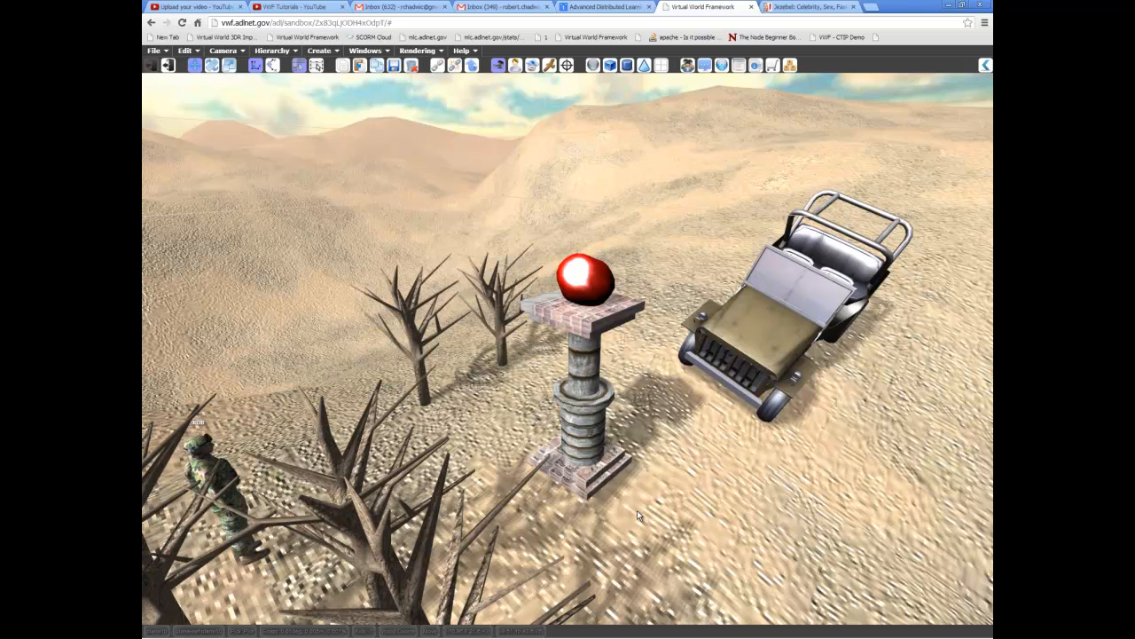
{"action": "middle_click_drag", "start_coordinate": [683, 508], "coordinate": [631, 456]}
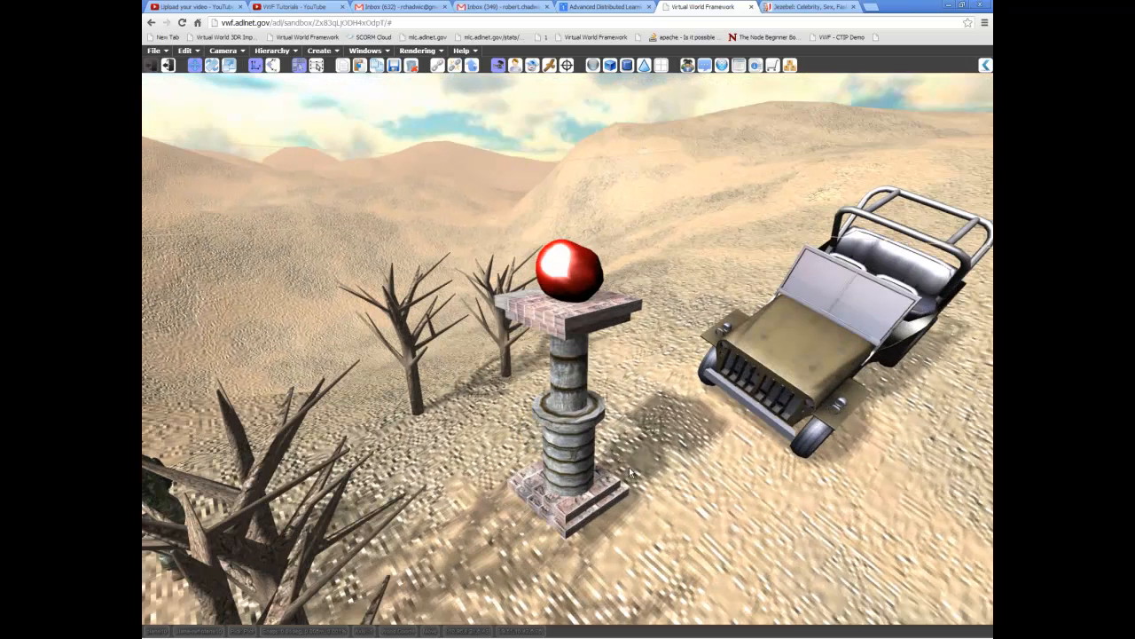
- Pick the pillar's pieces one at a time, from the red sphere down to the base, to inspect how it is built
{"action": "left_click", "coordinate": [582, 284]}
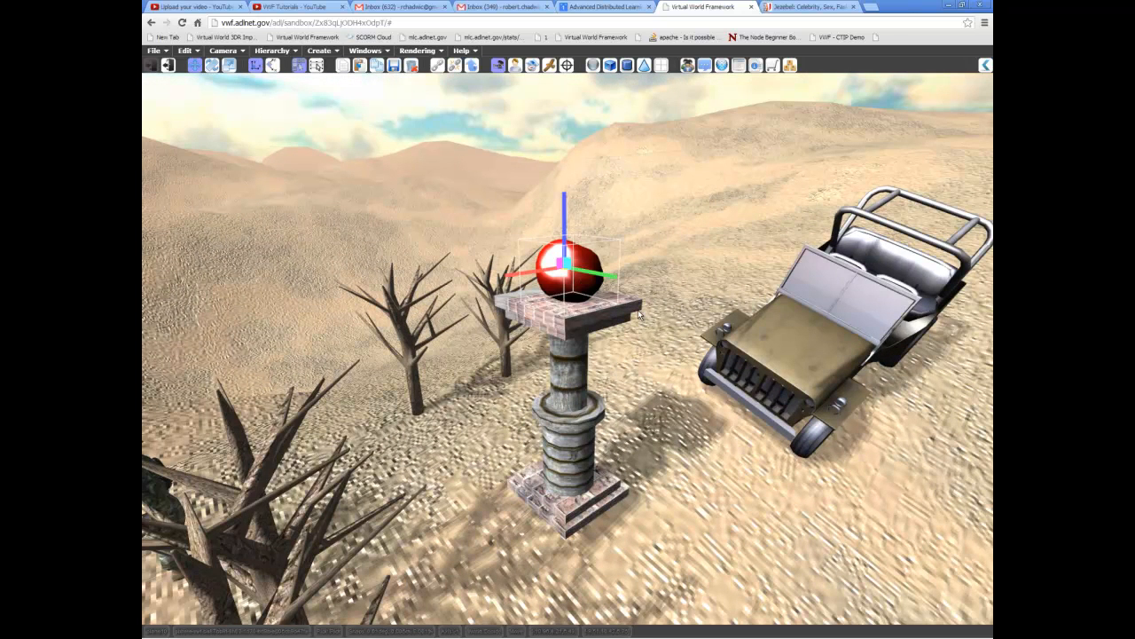
{"action": "left_click", "coordinate": [639, 314]}
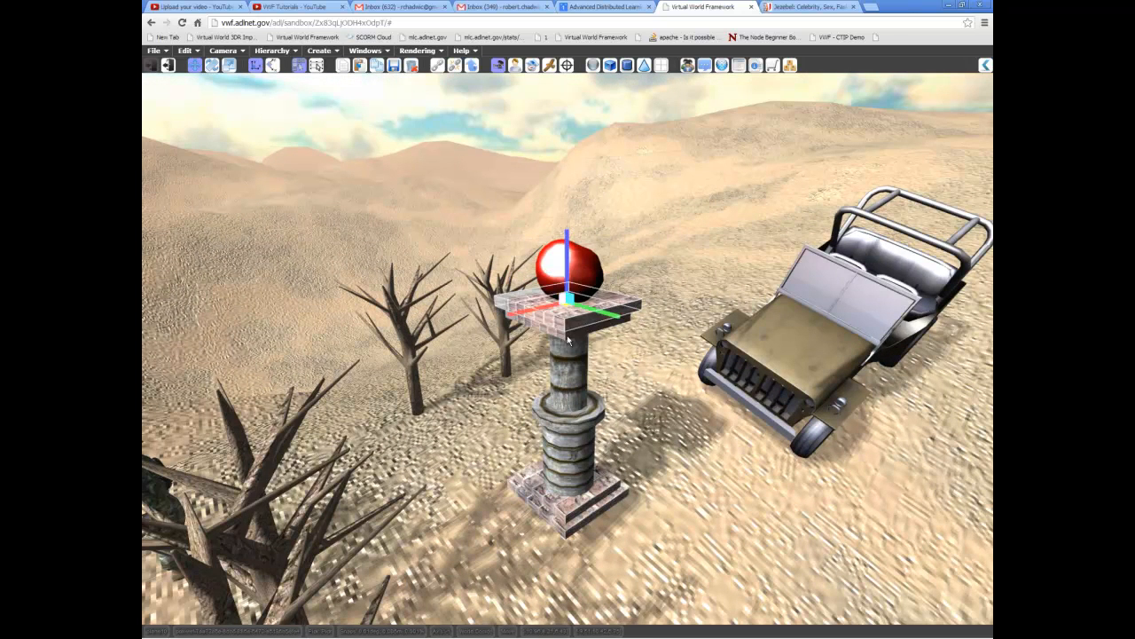
{"action": "left_click", "coordinate": [585, 379]}
{"action": "left_click", "coordinate": [598, 421]}
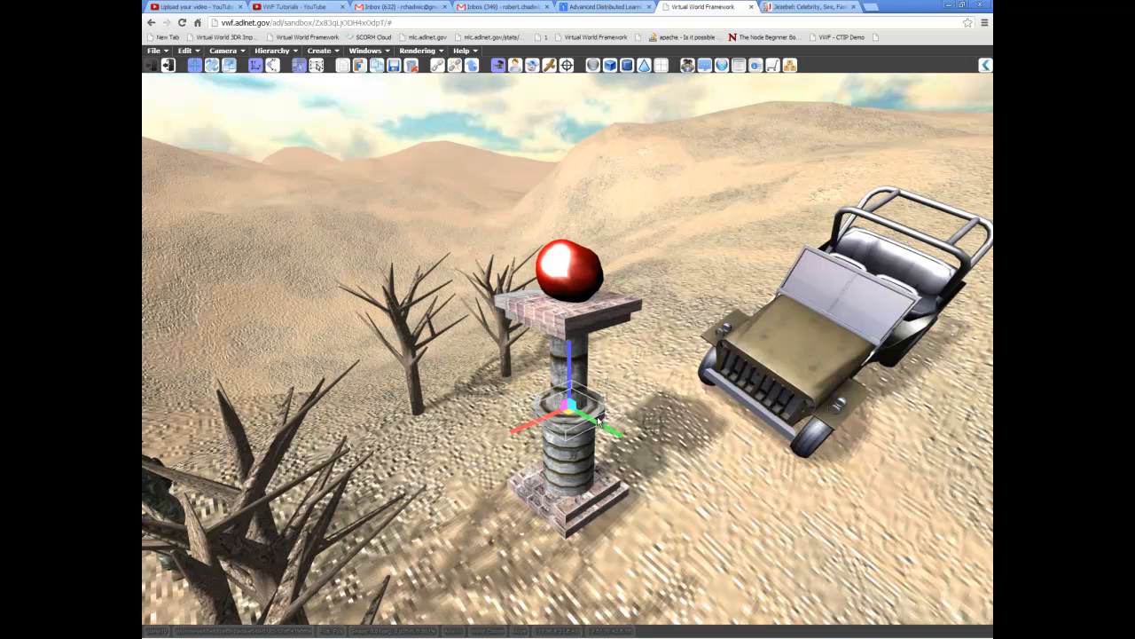
{"action": "left_click", "coordinate": [590, 289]}
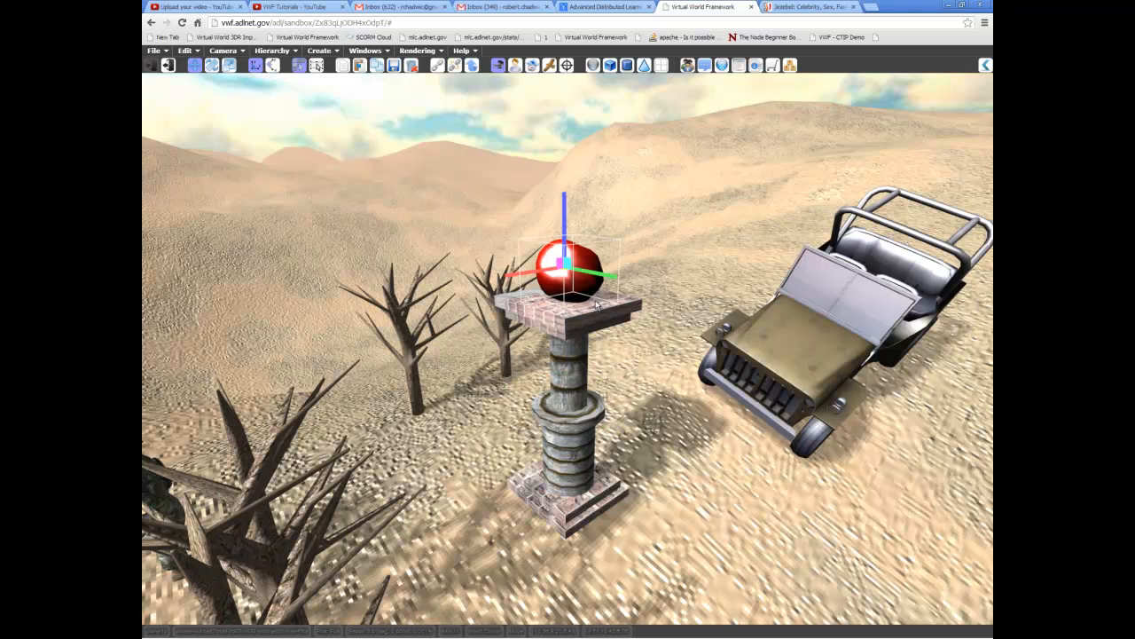
{"action": "left_click", "coordinate": [632, 318]}
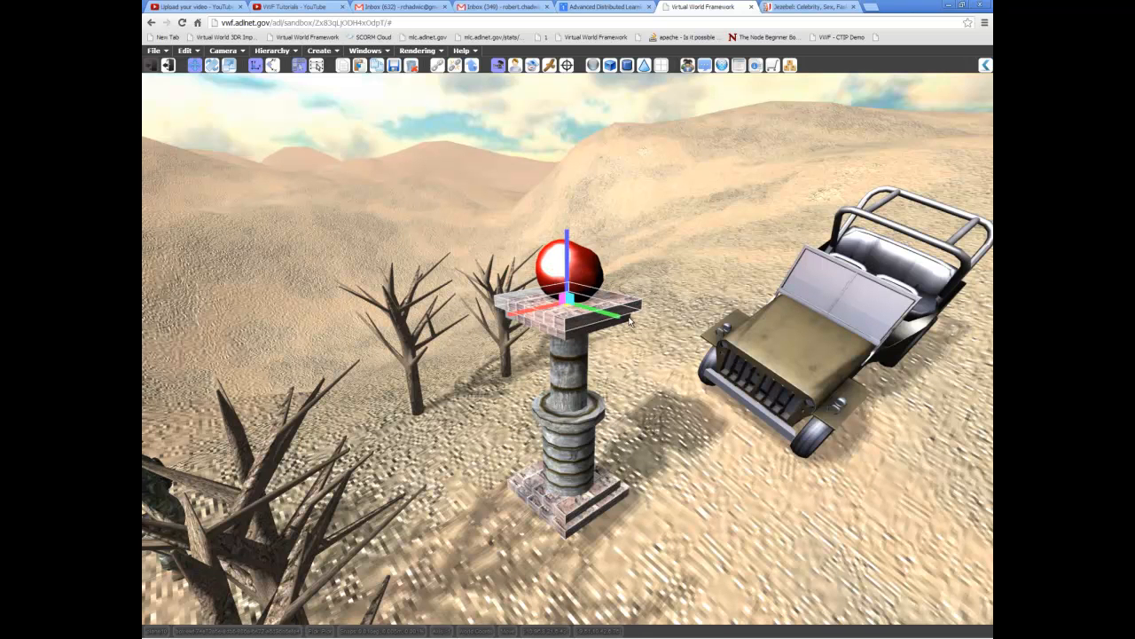
{"action": "left_click", "coordinate": [587, 378]}
{"action": "left_click", "coordinate": [604, 409]}
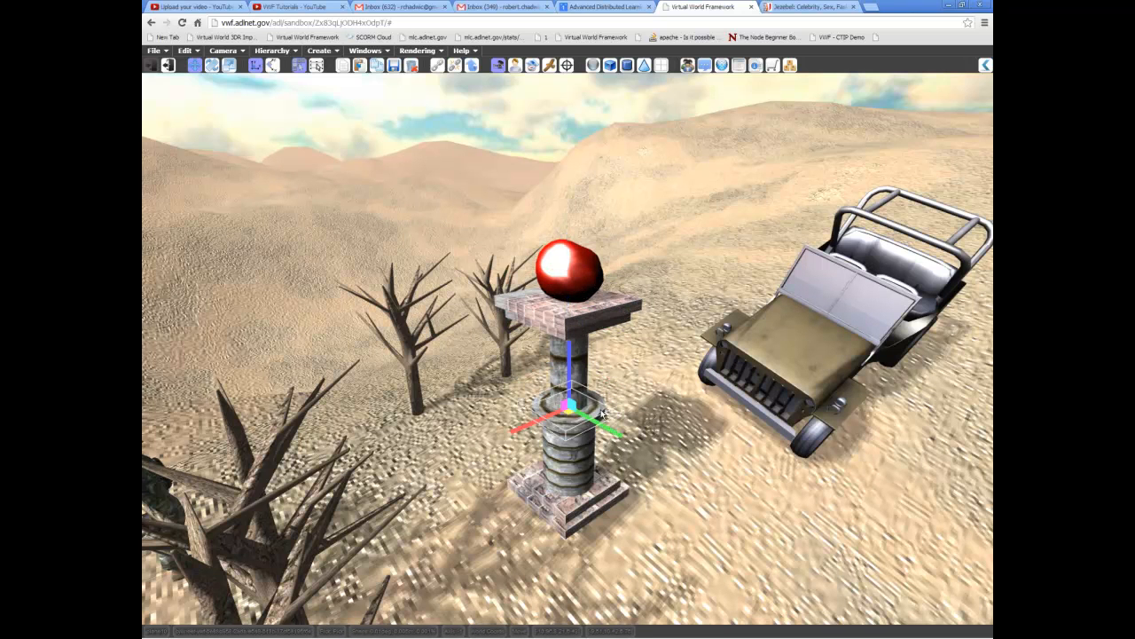
{"action": "left_click", "coordinate": [584, 461]}
{"action": "left_click", "coordinate": [612, 484]}
{"action": "left_click", "coordinate": [620, 493]}
- Select all pieces of the pillar together, from the red sphere and top slabs down through the column sections to the base
{"action": "middle_click_drag", "start_coordinate": [623, 495], "coordinate": [695, 408]}
{"action": "left_click", "coordinate": [591, 316]}
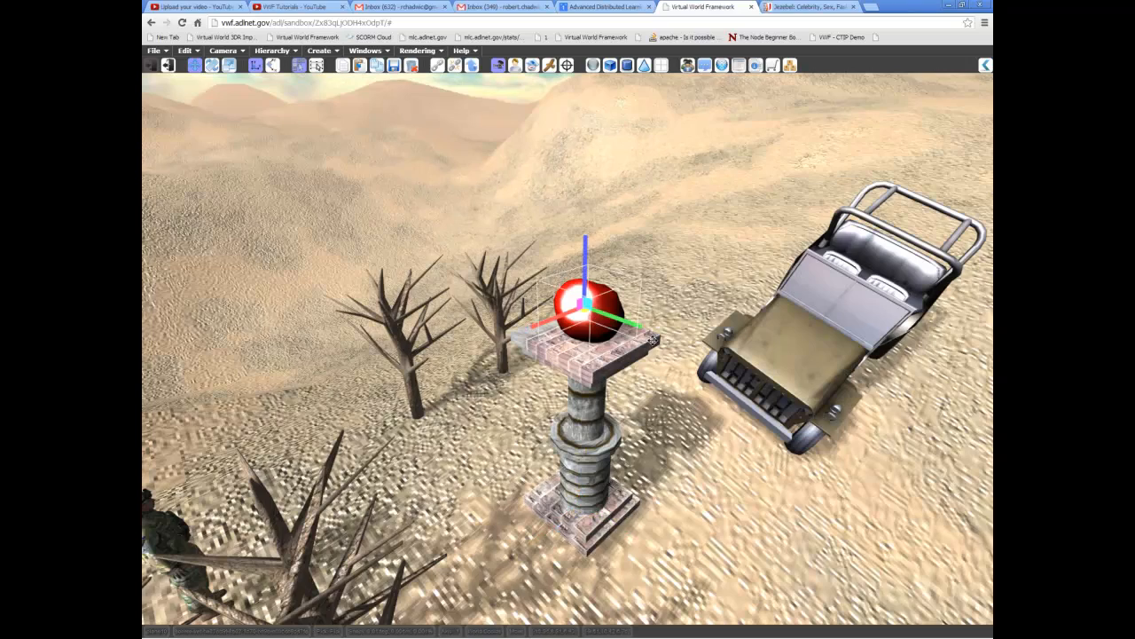
{"action": "left_click", "coordinate": [653, 340]}
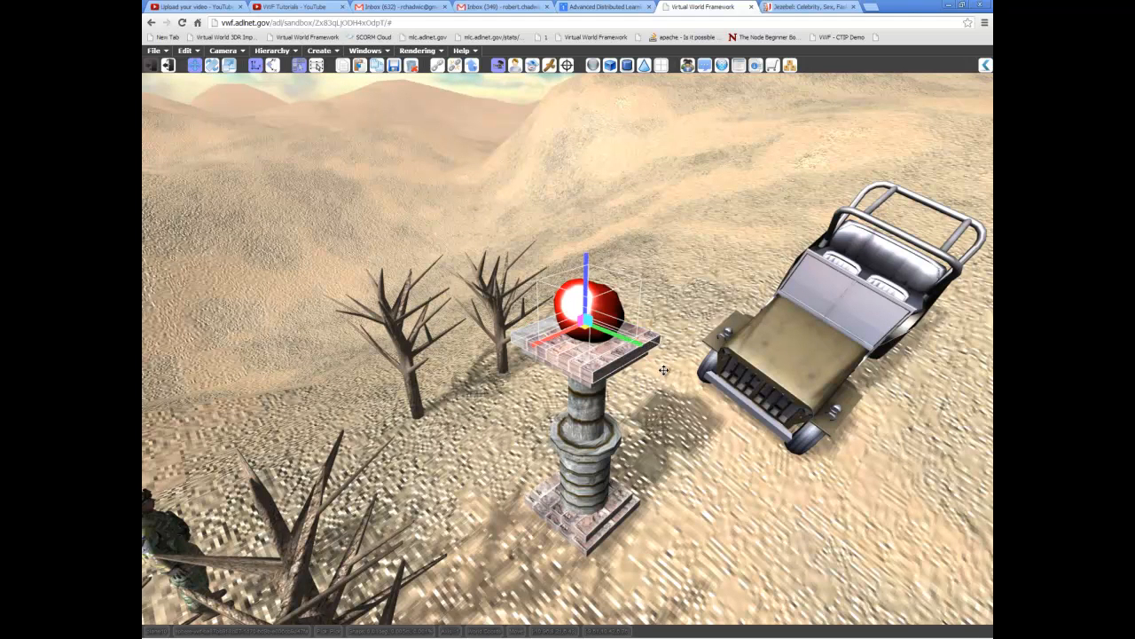
{"action": "middle_click_drag", "start_coordinate": [664, 369], "coordinate": [631, 325]}
{"action": "left_click", "coordinate": [632, 320]}
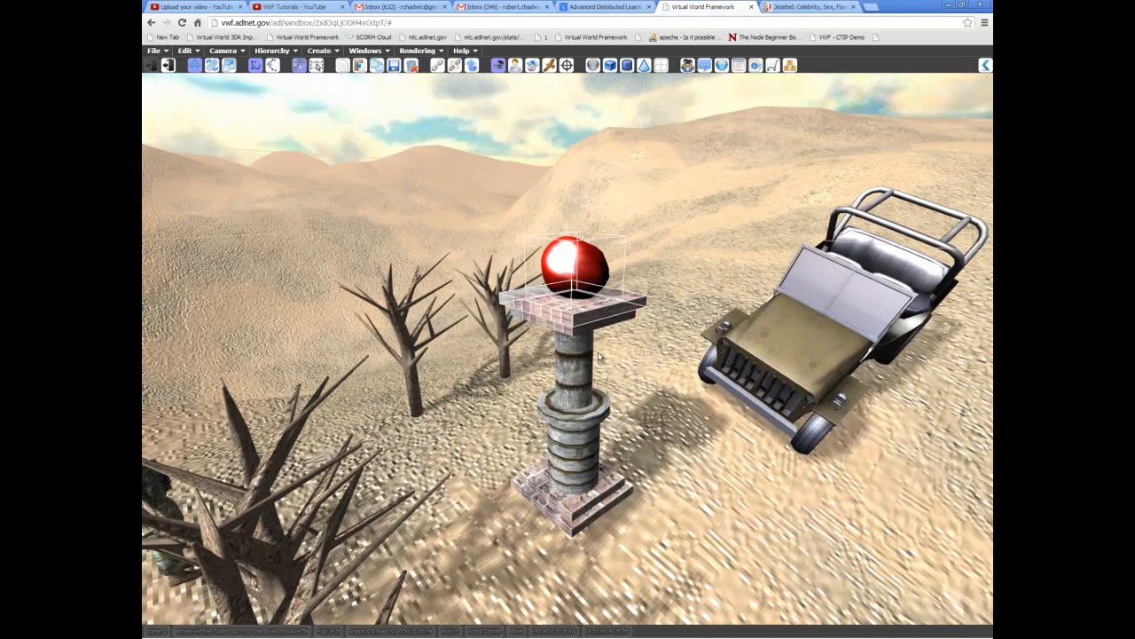
{"action": "left_click", "coordinate": [587, 275]}
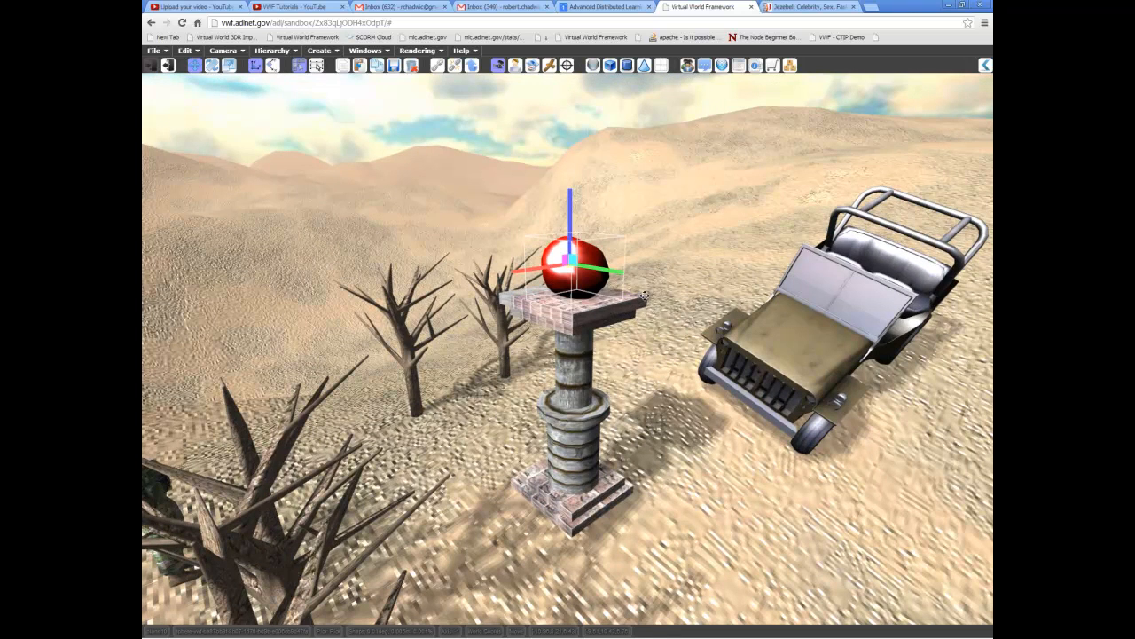
{"action": "left_click", "coordinate": [641, 305]}
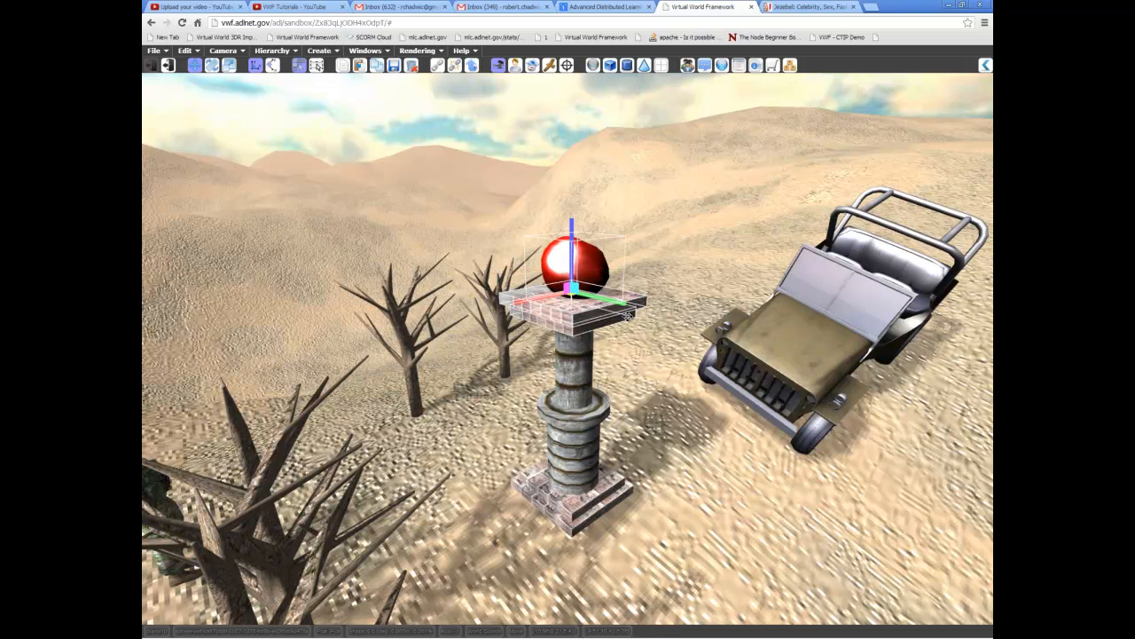
{"action": "left_click", "coordinate": [585, 357]}
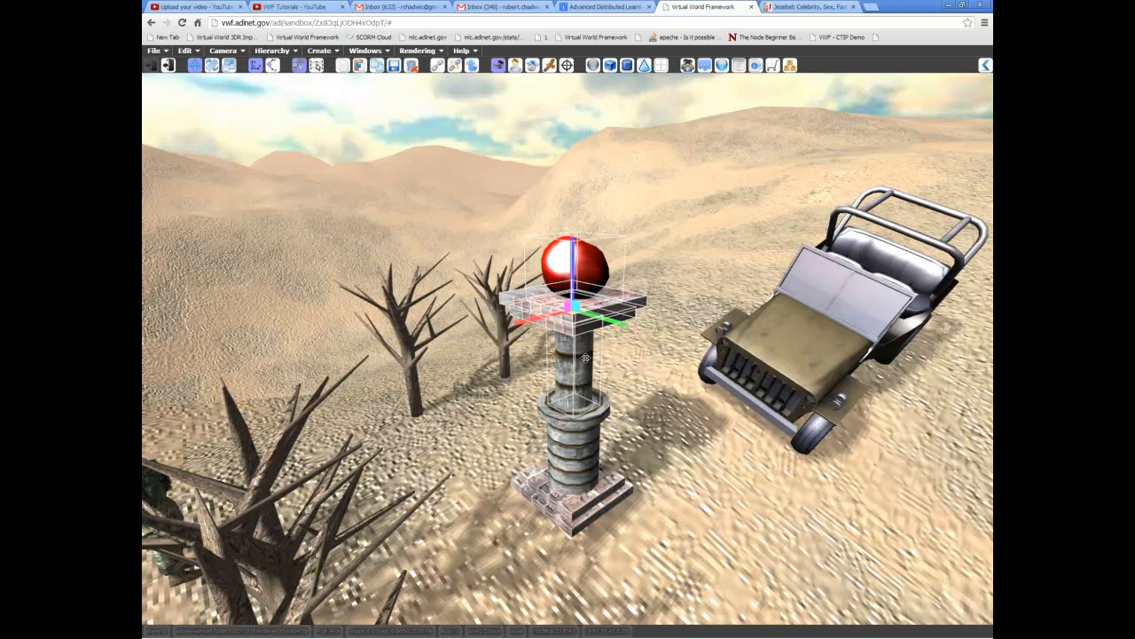
{"action": "left_click", "coordinate": [600, 435]}
{"action": "scroll", "coordinate": [601, 434], "scroll_direction": "up", "scroll_amount": 3}
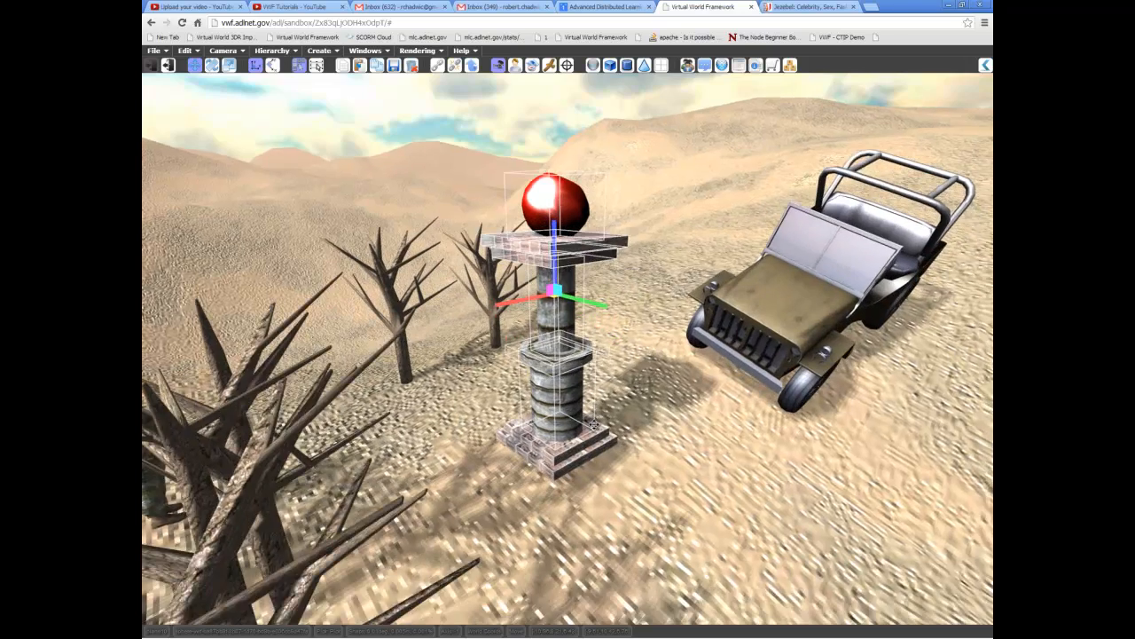
{"action": "left_click", "coordinate": [619, 460], "text": "ctrl"}
- Group the selected pillar pieces into a single object
{"action": "middle_click_drag", "start_coordinate": [665, 452], "coordinate": [699, 405]}
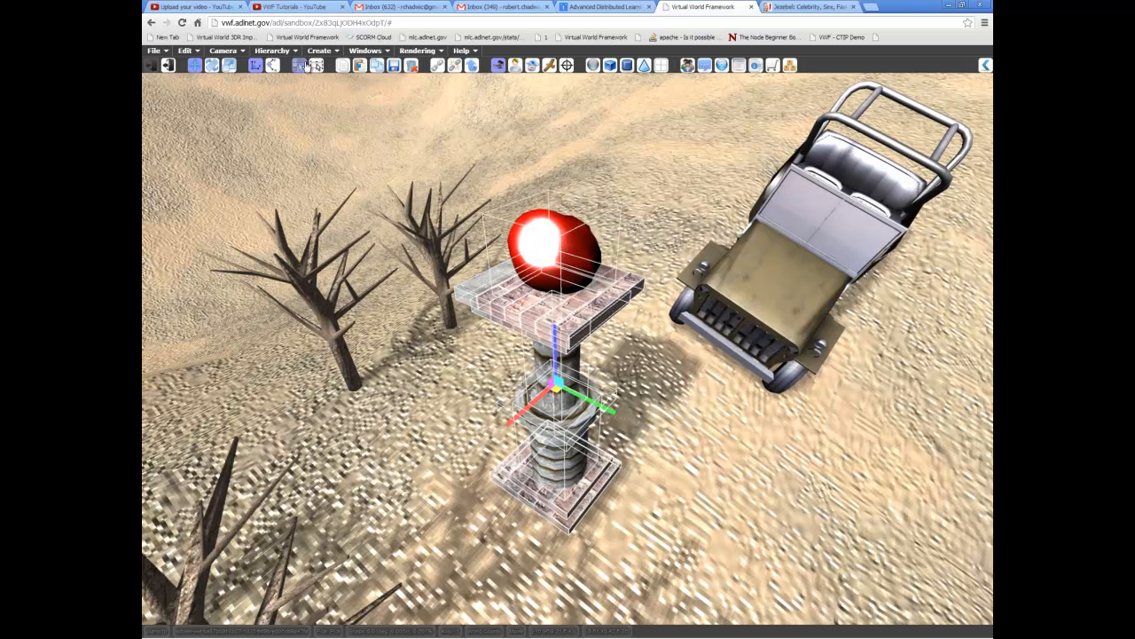
{"action": "middle_click_drag", "start_coordinate": [733, 390], "coordinate": [625, 386]}
{"action": "left_click_drag", "start_coordinate": [663, 401], "coordinate": [767, 417]}
{"action": "middle_click_drag", "start_coordinate": [682, 406], "coordinate": [746, 408]}
{"action": "middle_click_drag", "start_coordinate": [425, 272], "coordinate": [389, 253]}
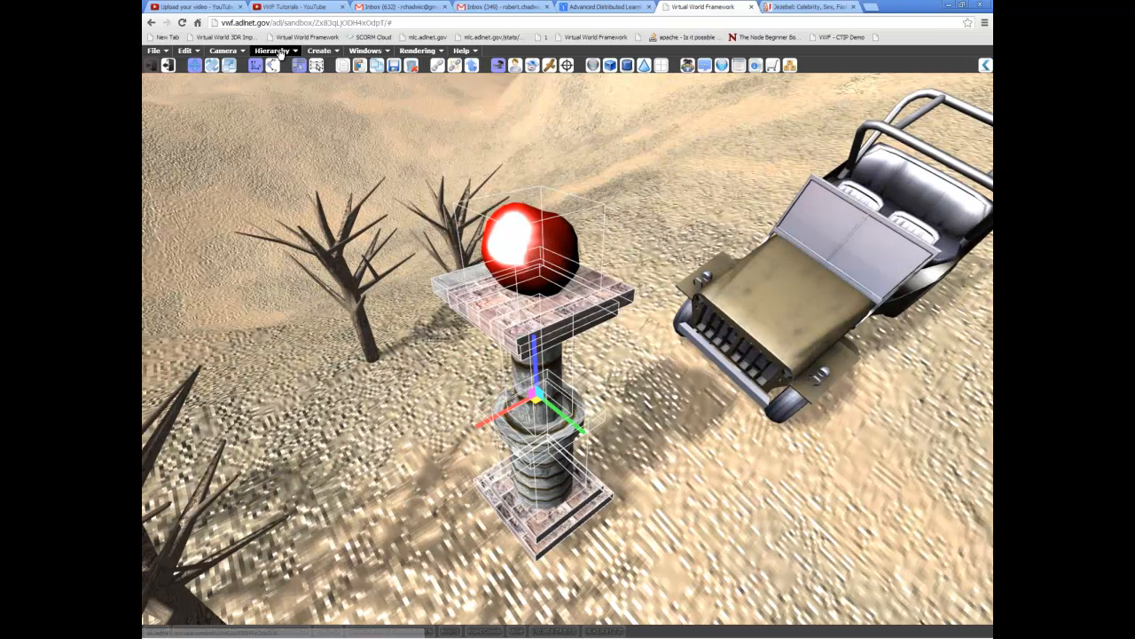
{"action": "left_click", "coordinate": [280, 52]}
{"action": "mouse_move", "coordinate": [296, 96]}
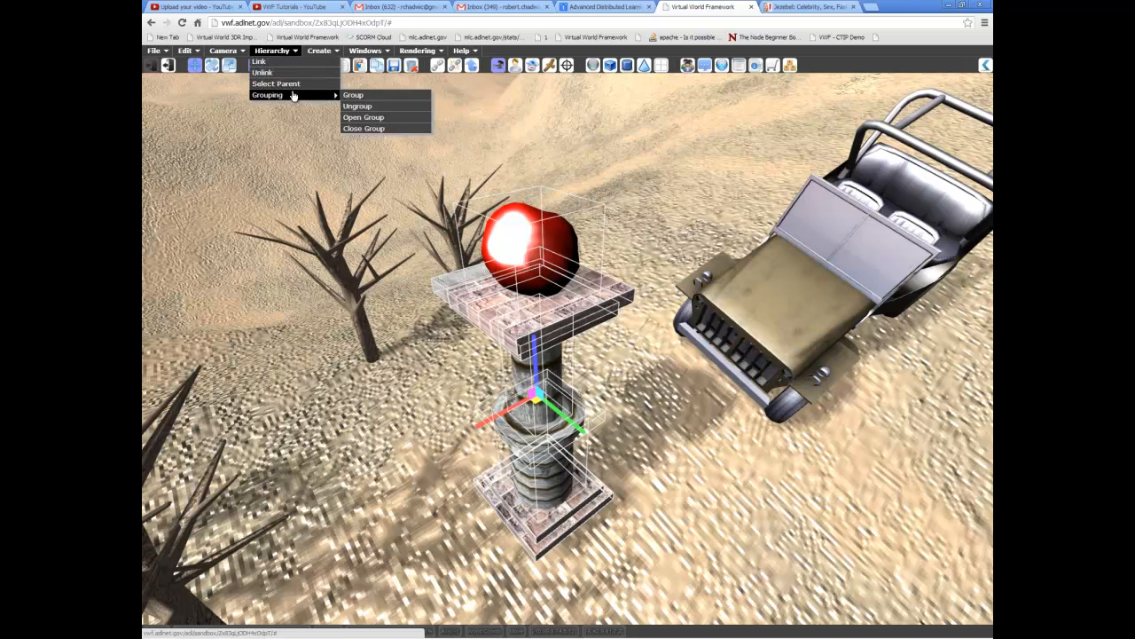
{"action": "left_click", "coordinate": [374, 96]}
- Select the grouped pillar and move it along its green axis in front of the jeep
{"action": "left_click", "coordinate": [572, 449]}
{"action": "middle_click_drag", "start_coordinate": [572, 449], "coordinate": [564, 420]}
{"action": "scroll", "coordinate": [548, 355], "scroll_direction": "down", "scroll_amount": 3}
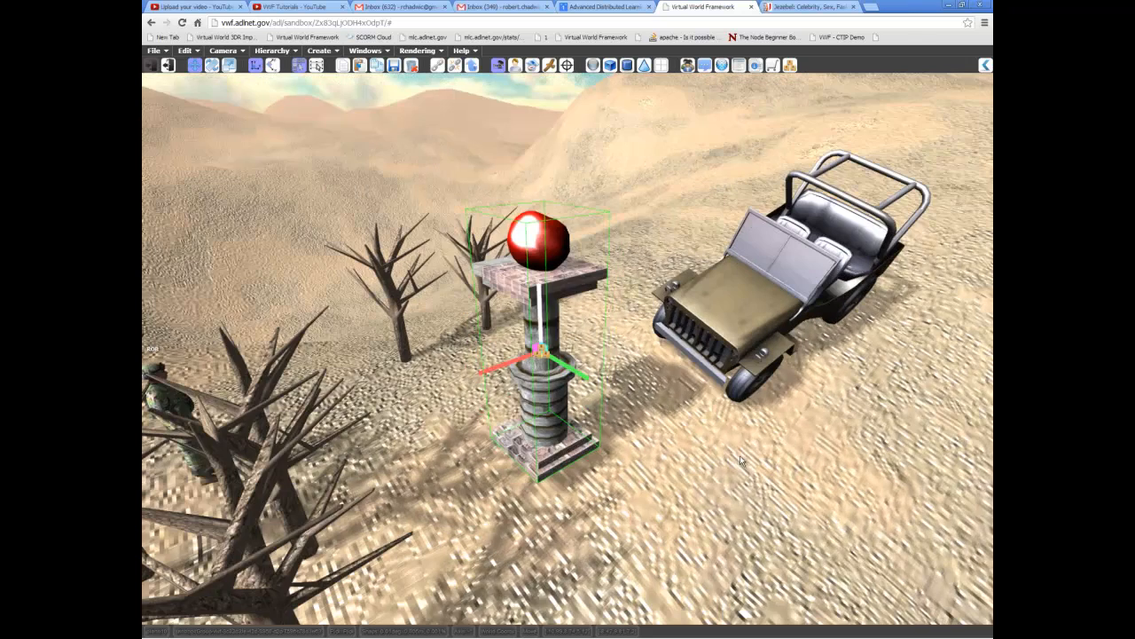
{"action": "left_click_drag", "start_coordinate": [553, 363], "coordinate": [596, 387]}
{"action": "left_click", "coordinate": [670, 330]}
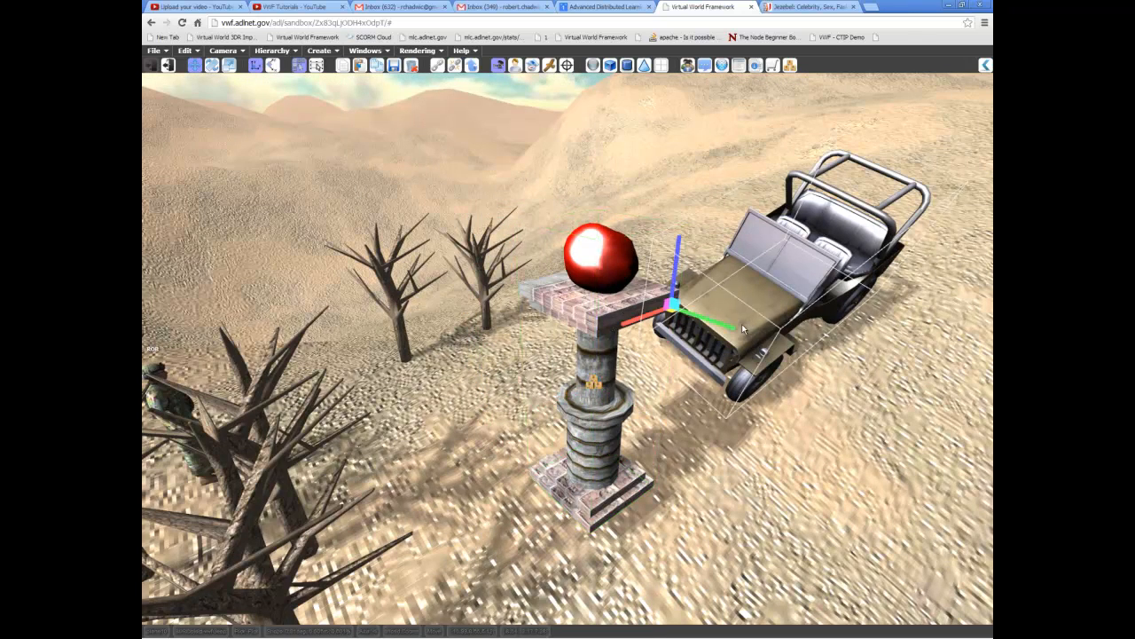
{"action": "left_click", "coordinate": [618, 406]}
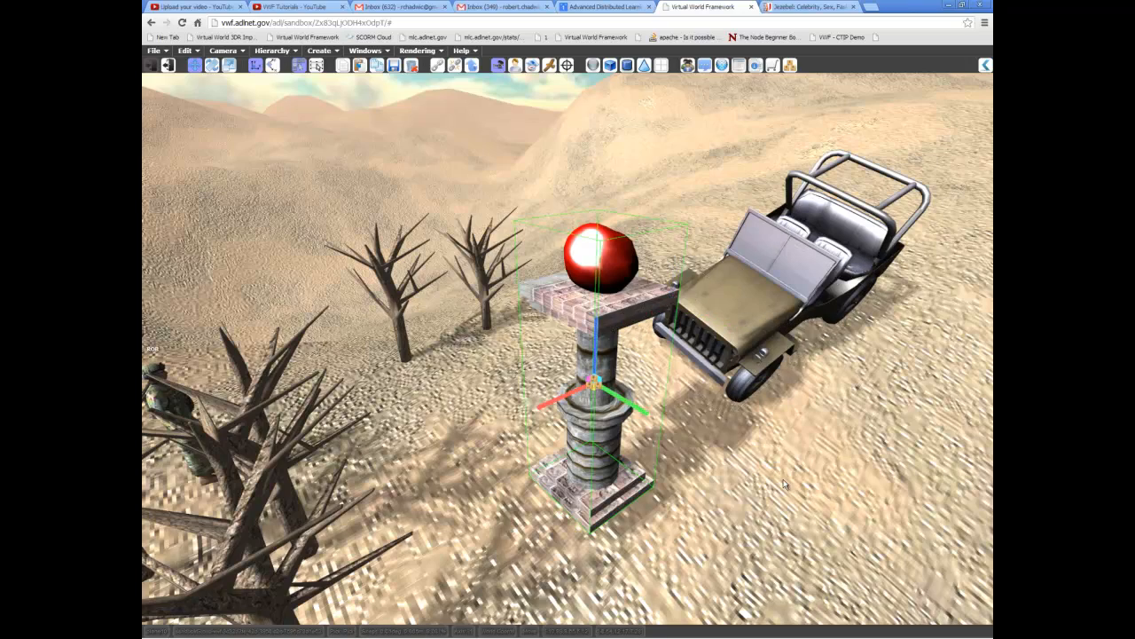
{"action": "mouse_move", "coordinate": [620, 408]}
{"action": "left_mouse_down"}
{"action": "mouse_move", "coordinate": [678, 461]}
{"action": "mouse_move", "coordinate": [605, 417]}
{"action": "mouse_move", "coordinate": [640, 418]}
{"action": "left_mouse_up"}
{"action": "middle_click_drag", "start_coordinate": [748, 438], "coordinate": [657, 347]}
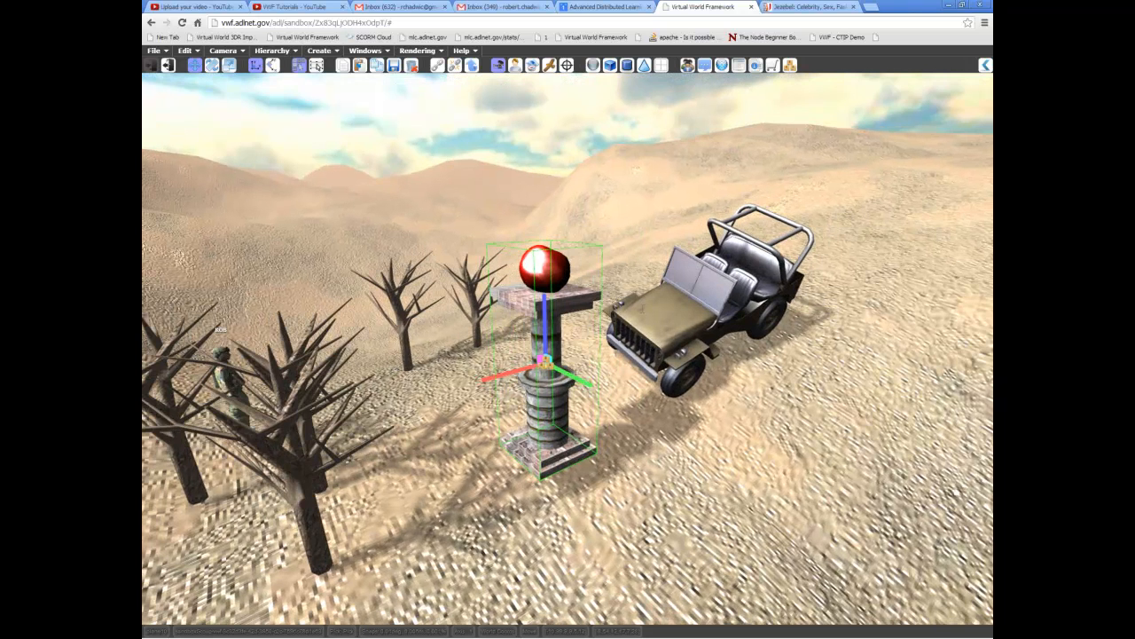
- Open the pillar group's object properties and name the group Pillar
{"action": "left_click", "coordinate": [757, 66]}
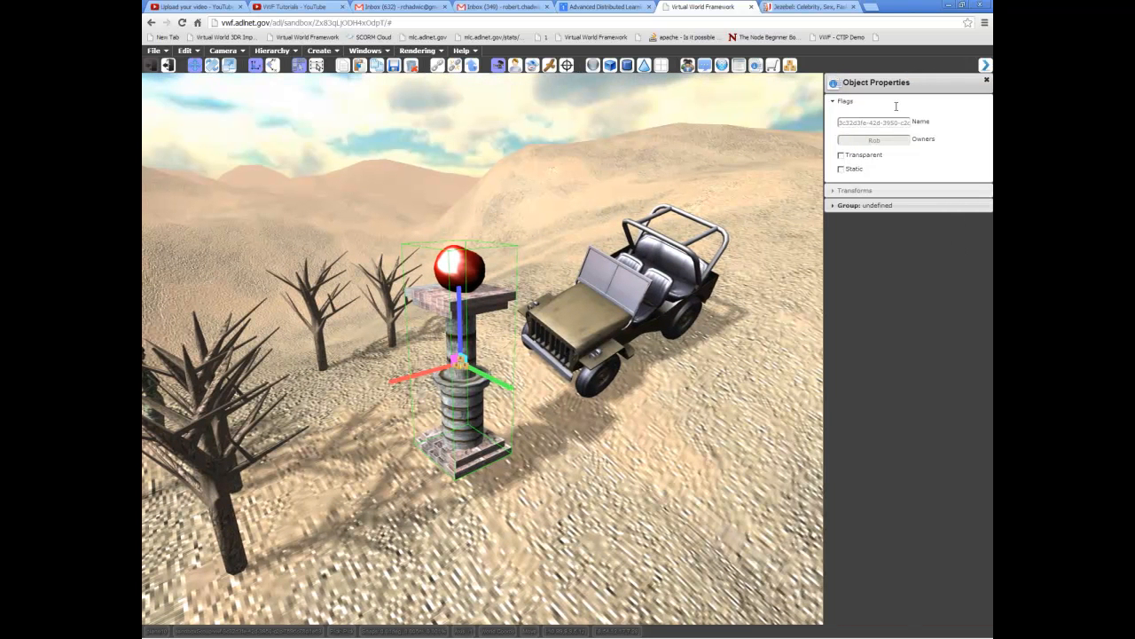
{"action": "double_click", "coordinate": [884, 126]}
{"action": "key", "text": "BackSpace"}
{"action": "left_click_drag", "start_coordinate": [900, 123], "coordinate": [856, 123]}
{"action": "key", "text": "BackSpace"}
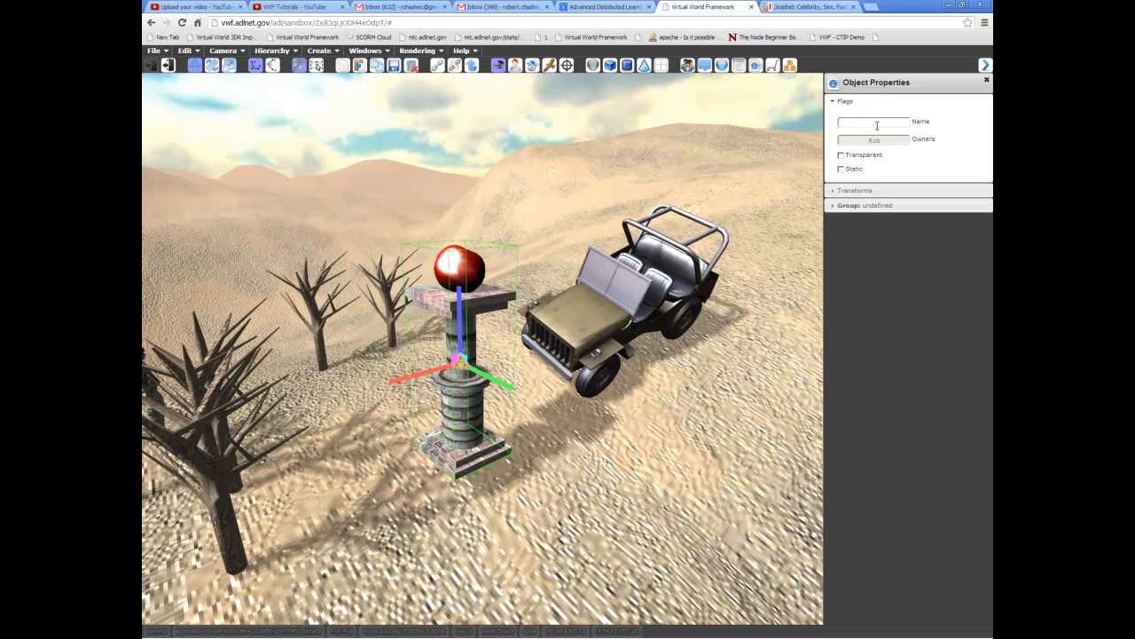
{"action": "type", "text": "Pillar"}
{"action": "left_click", "coordinate": [464, 420]}
- Show the inventory window while keeping the Pillar group selected
{"action": "middle_click_drag", "start_coordinate": [515, 453], "coordinate": [574, 332]}
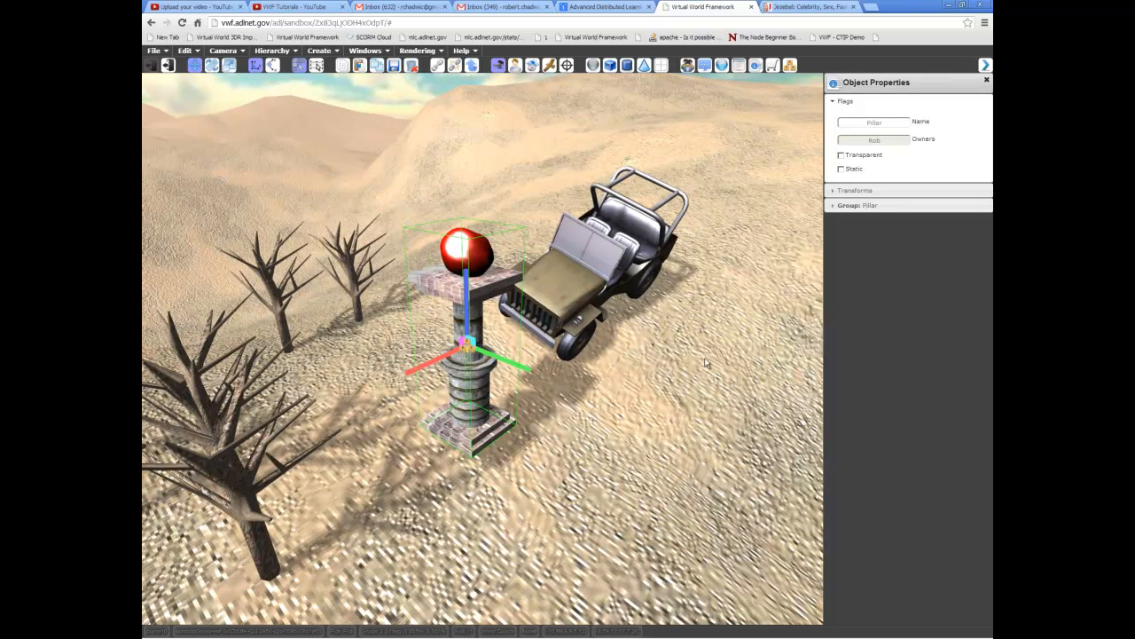
{"action": "middle_click_drag", "start_coordinate": [662, 325], "coordinate": [694, 334]}
{"action": "middle_click_drag", "start_coordinate": [694, 255], "coordinate": [715, 264]}
{"action": "left_click", "coordinate": [789, 66]}
{"action": "left_click", "coordinate": [790, 66]}
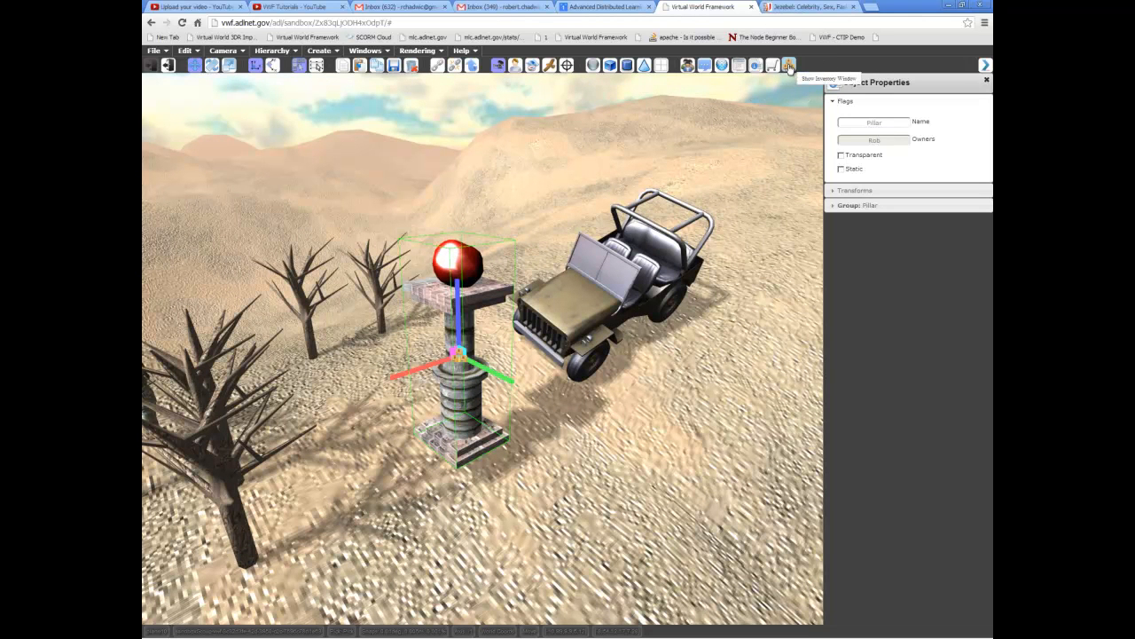
{"action": "left_click", "coordinate": [790, 71]}
{"action": "left_click", "coordinate": [792, 71]}
- Save a copy of the Pillar group to the inventory
{"action": "middle_click_drag", "start_coordinate": [747, 383], "coordinate": [782, 361]}
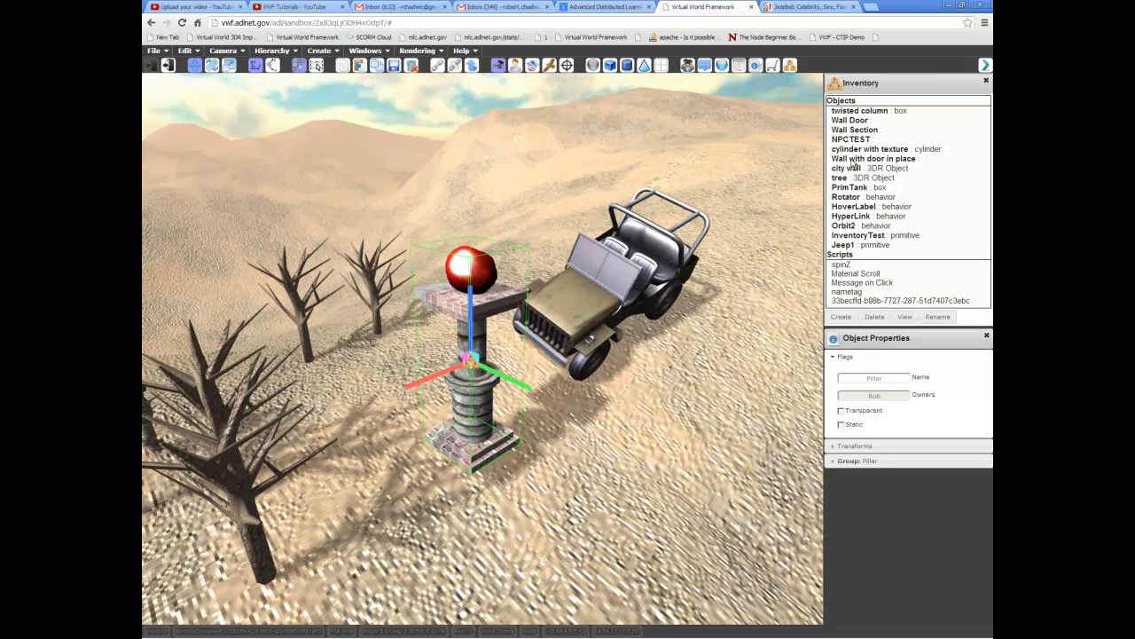
{"action": "middle_click_drag", "start_coordinate": [774, 260], "coordinate": [536, 492]}
{"action": "middle_click_drag", "start_coordinate": [543, 407], "coordinate": [546, 419]}
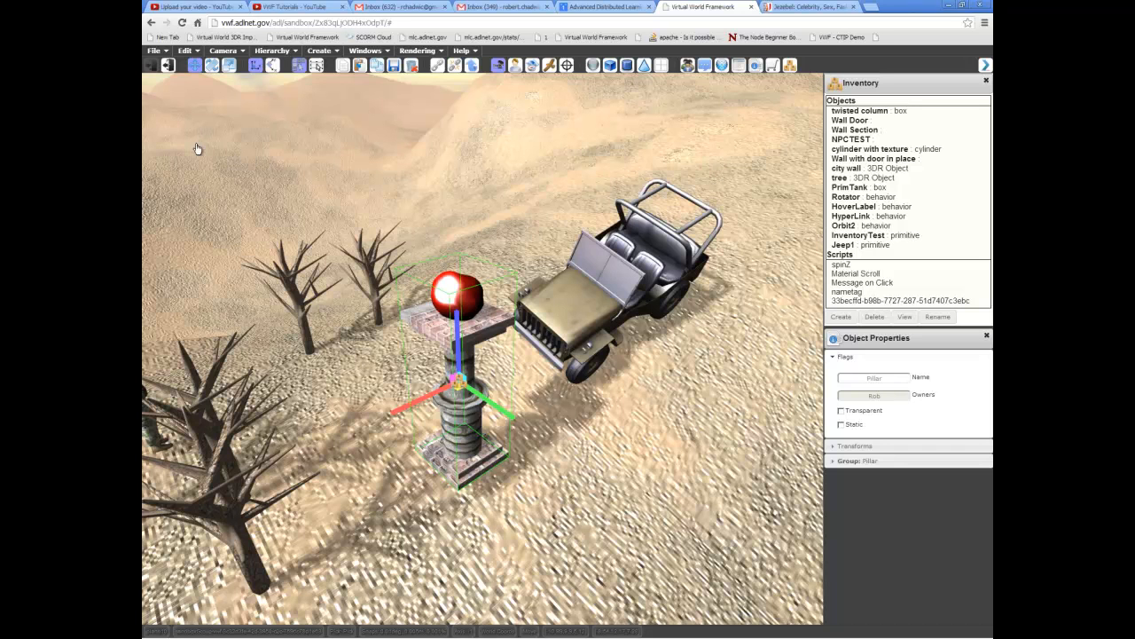
{"action": "left_click", "coordinate": [185, 50]}
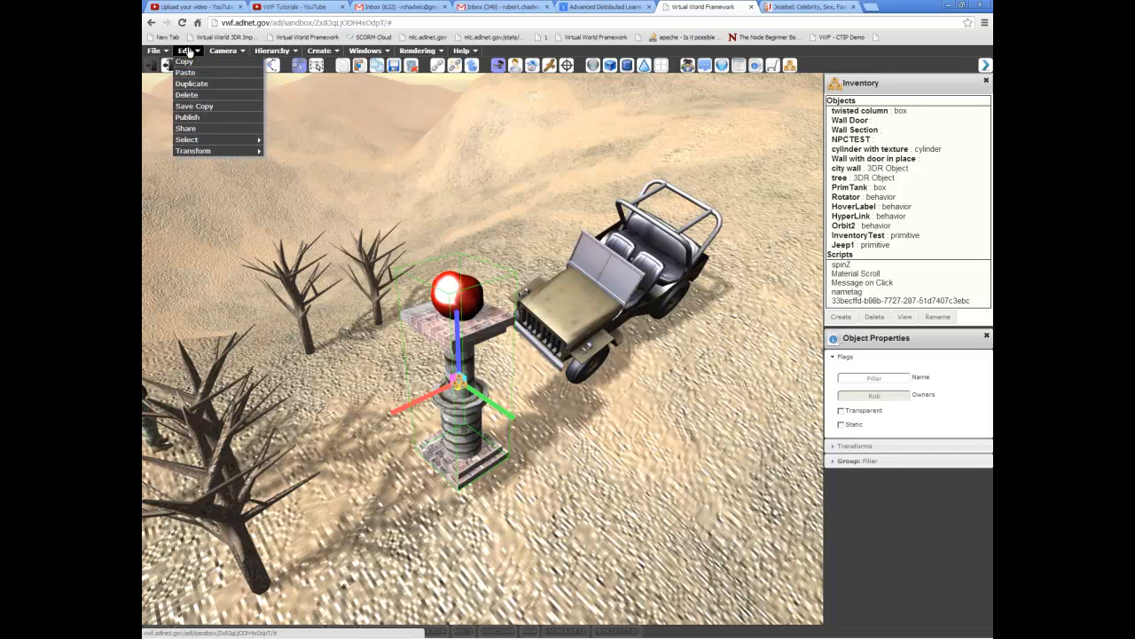
{"action": "left_click", "coordinate": [220, 107]}
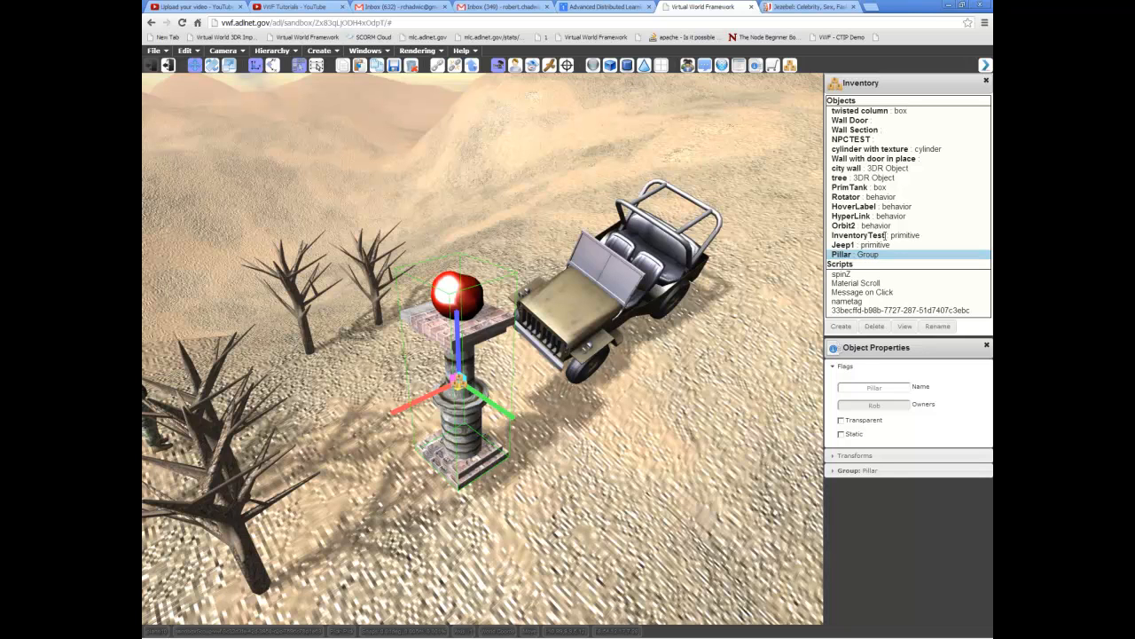
- View the saved Pillar entry from the inventory and close the view
{"action": "middle_click_drag", "start_coordinate": [675, 288], "coordinate": [647, 280]}
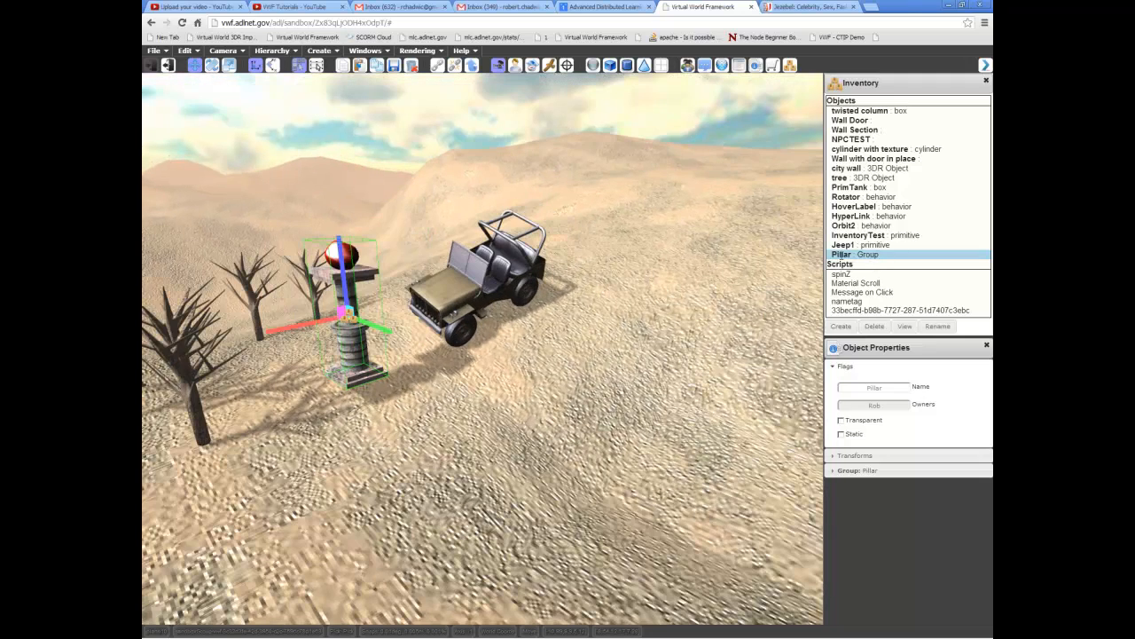
{"action": "left_click", "coordinate": [857, 255]}
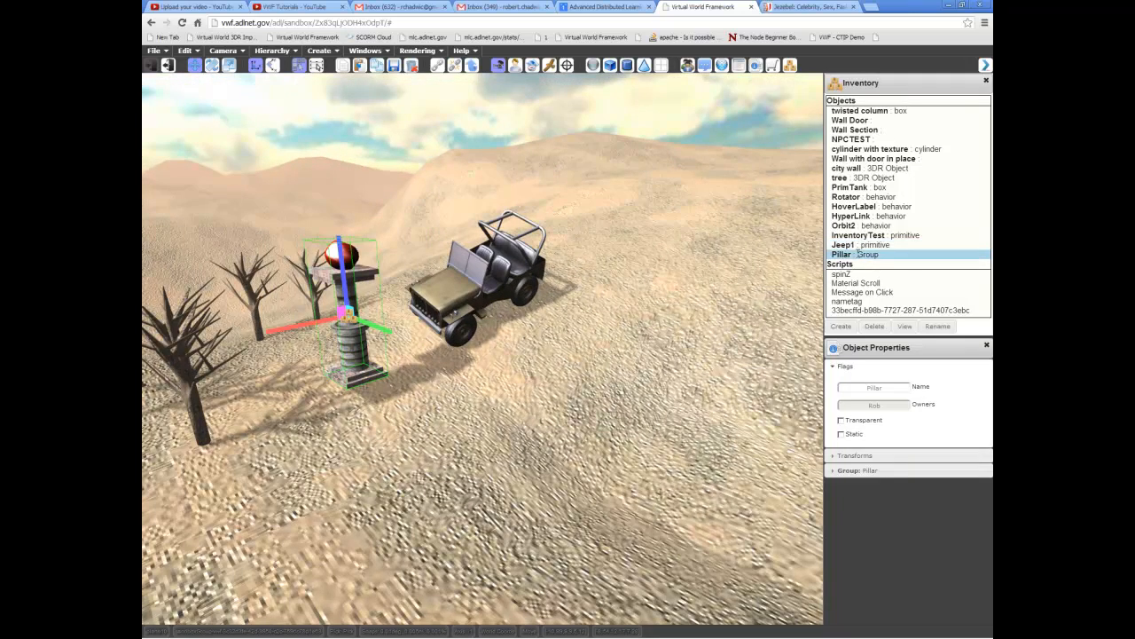
{"action": "left_click", "coordinate": [906, 327]}
{"action": "mouse_move", "coordinate": [724, 211]}
{"action": "left_mouse_down"}
{"action": "mouse_move", "coordinate": [722, 479]}
{"action": "mouse_move", "coordinate": [724, 202]}
{"action": "left_mouse_up"}
{"action": "left_click", "coordinate": [719, 188]}
- Save a copy of the foreground dead tree to the inventory and delete that inventory entry again
{"action": "middle_click_drag", "start_coordinate": [664, 303], "coordinate": [612, 266]}
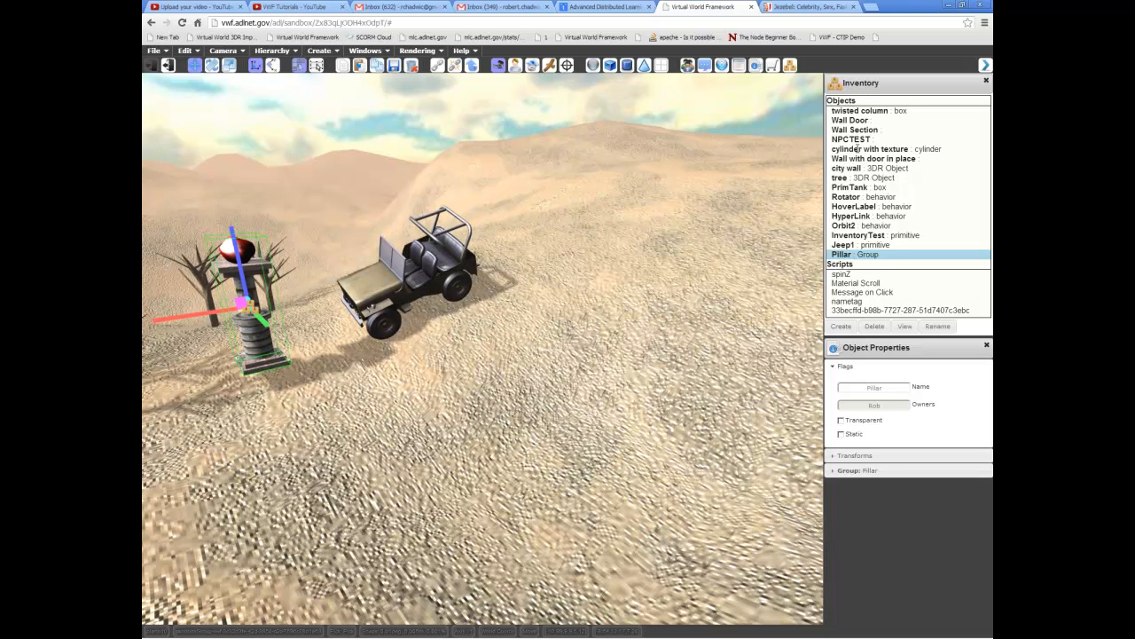
{"action": "middle_click_drag", "start_coordinate": [638, 256], "coordinate": [582, 299]}
{"action": "left_click", "coordinate": [295, 457]}
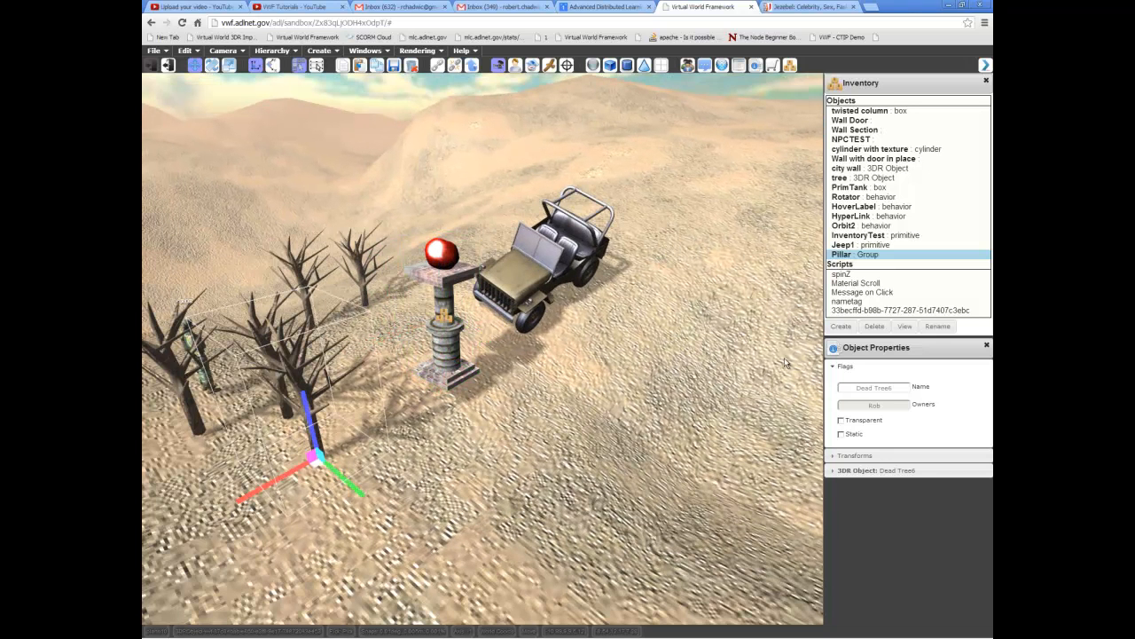
{"action": "left_click", "coordinate": [184, 50]}
{"action": "left_click", "coordinate": [208, 108]}
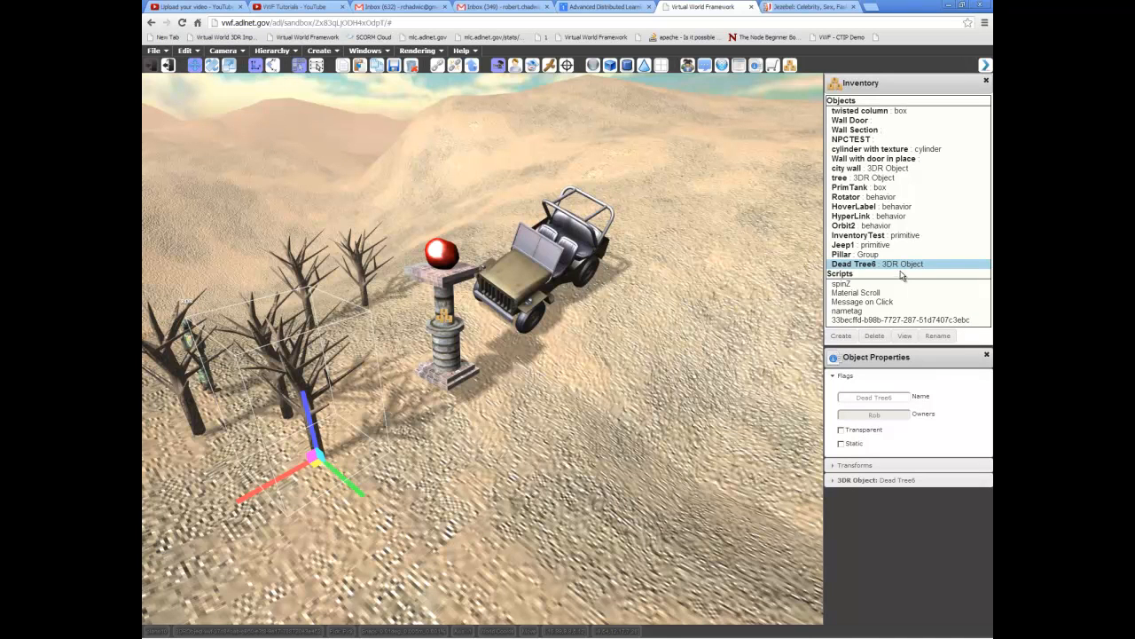
{"action": "left_click", "coordinate": [878, 336]}
- Select the Pillar group beside the jeep and delete it from the scene
{"action": "middle_click_drag", "start_coordinate": [727, 339], "coordinate": [695, 356]}
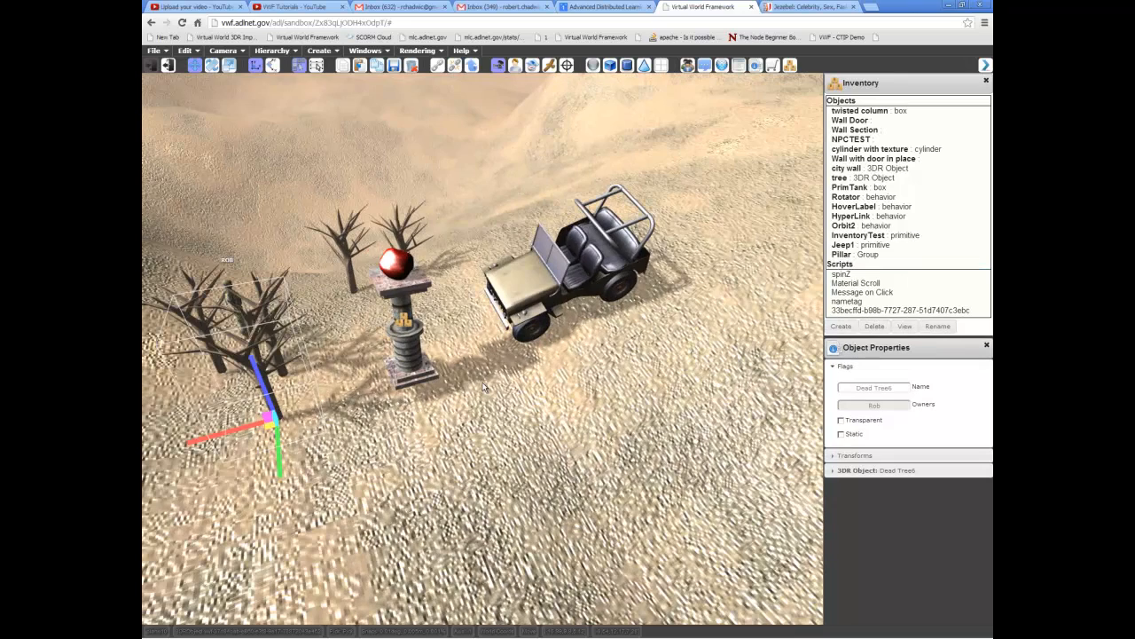
{"action": "middle_click_drag", "start_coordinate": [528, 340], "coordinate": [533, 342]}
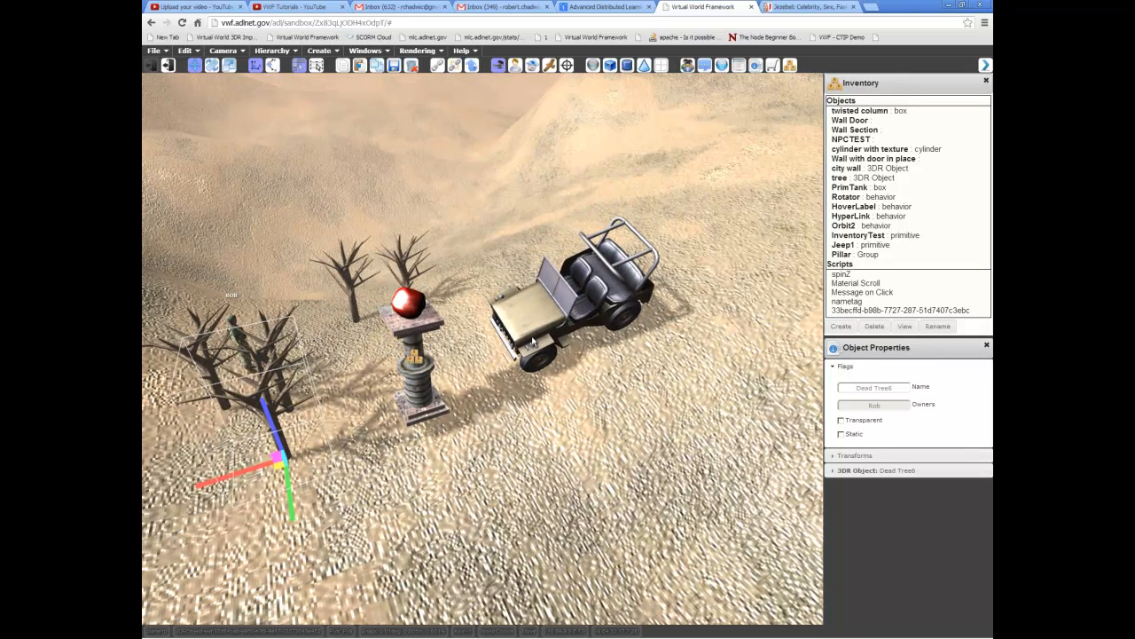
{"action": "middle_click_drag", "start_coordinate": [448, 400], "coordinate": [434, 374]}
{"action": "left_click", "coordinate": [434, 376]}
{"action": "middle_click_drag", "start_coordinate": [519, 374], "coordinate": [521, 365]}
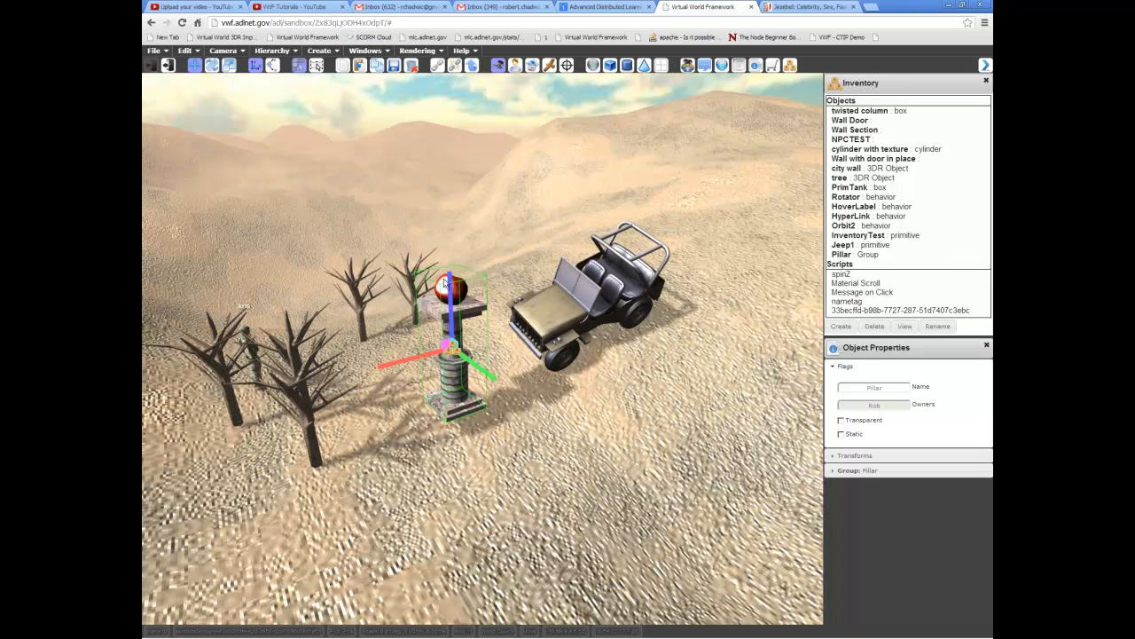
{"action": "middle_click_drag", "start_coordinate": [550, 330], "coordinate": [553, 339]}
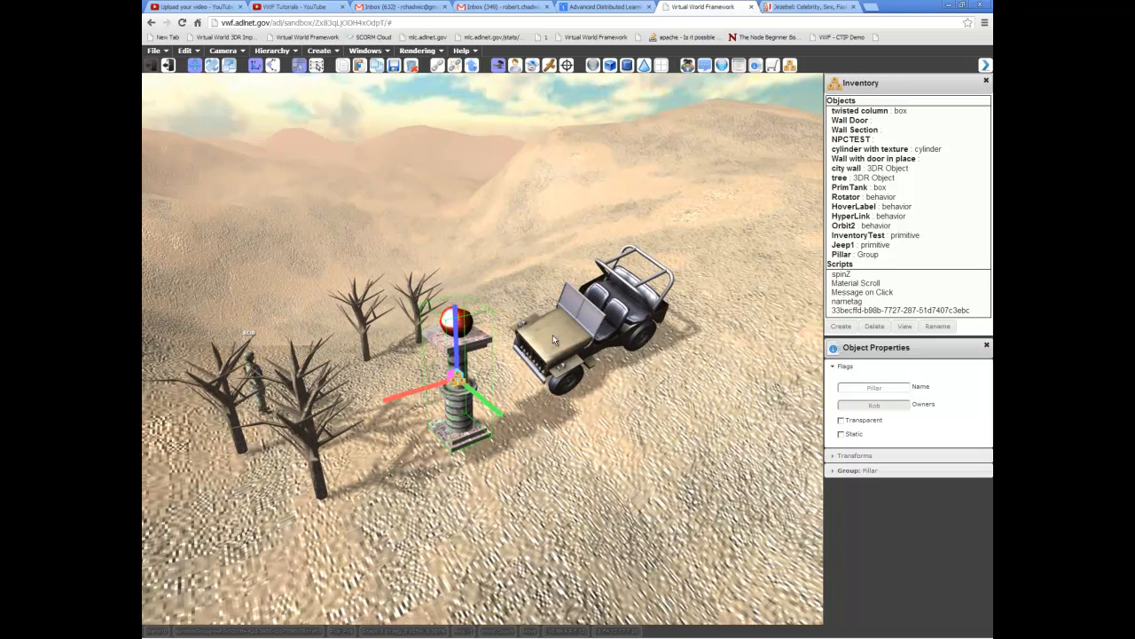
{"action": "key", "text": "Delete"}
- Rename the saved Pillar entry in the inventory as PillarDemo
{"action": "middle_click_drag", "start_coordinate": [603, 373], "coordinate": [540, 365]}
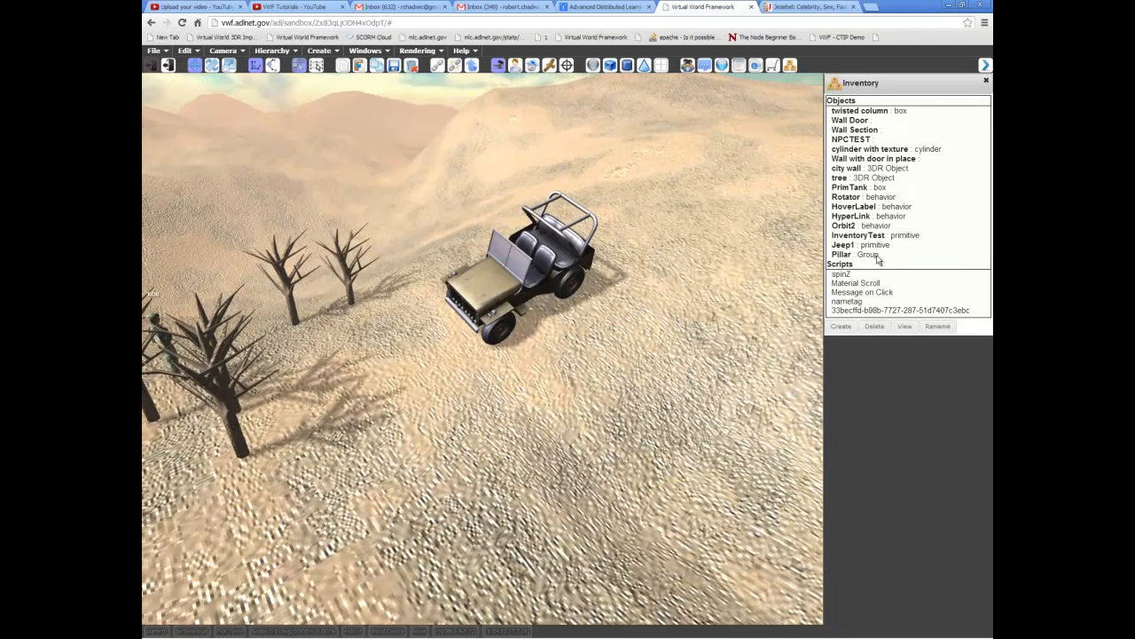
{"action": "left_click", "coordinate": [878, 256]}
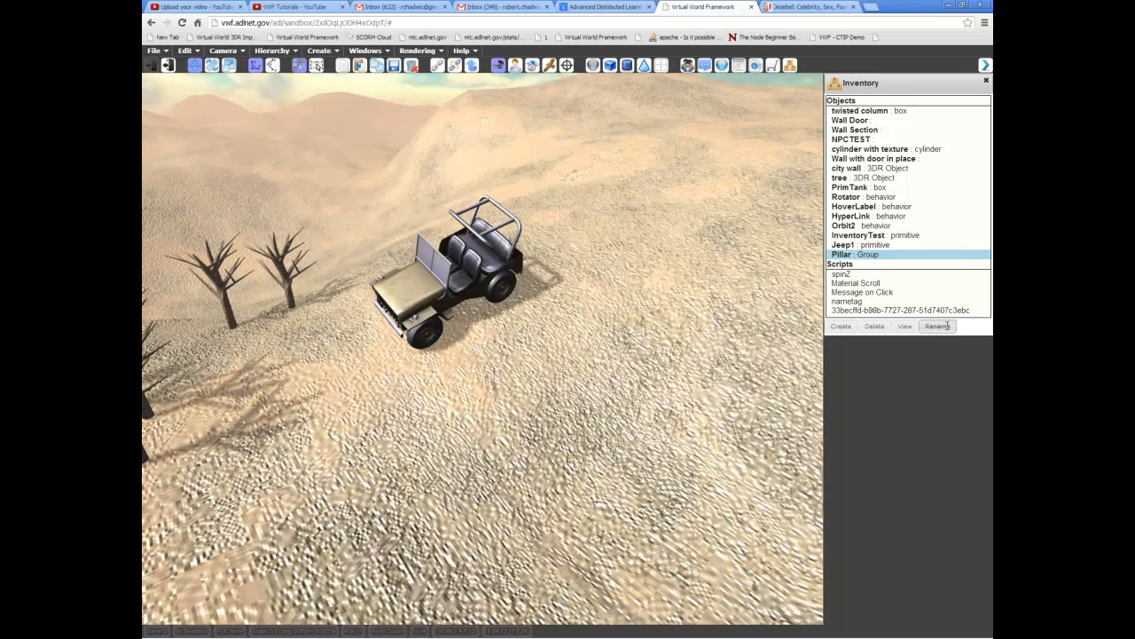
{"action": "left_click", "coordinate": [937, 325]}
{"action": "left_click", "coordinate": [861, 255]}
{"action": "left_click", "coordinate": [947, 328]}
{"action": "key", "text": "Right"}
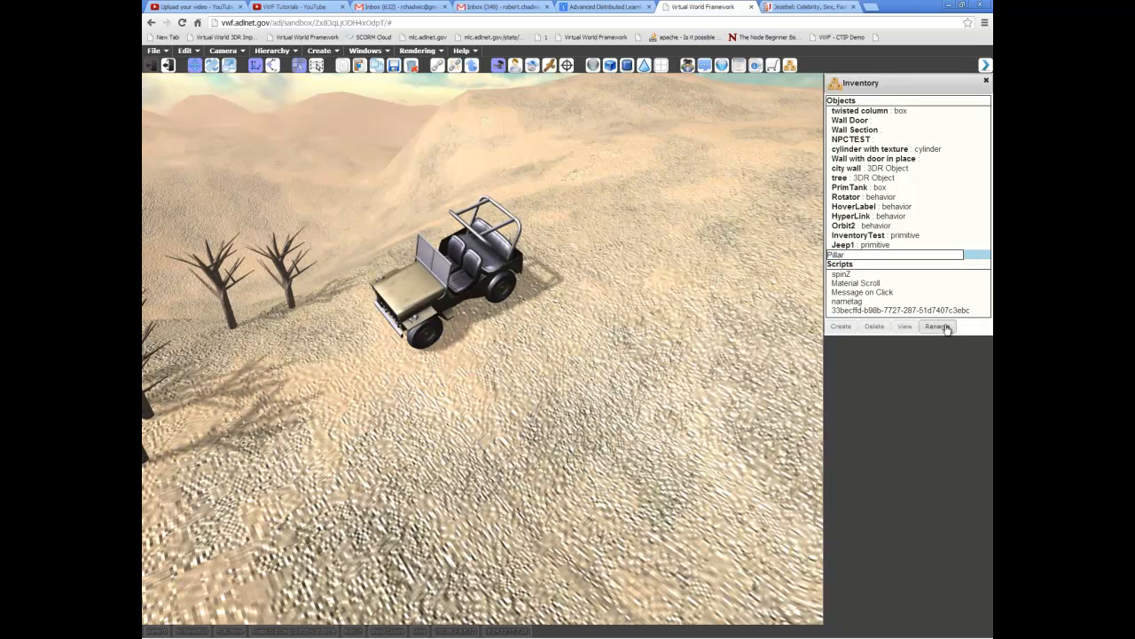
{"action": "key", "text": "Return"}
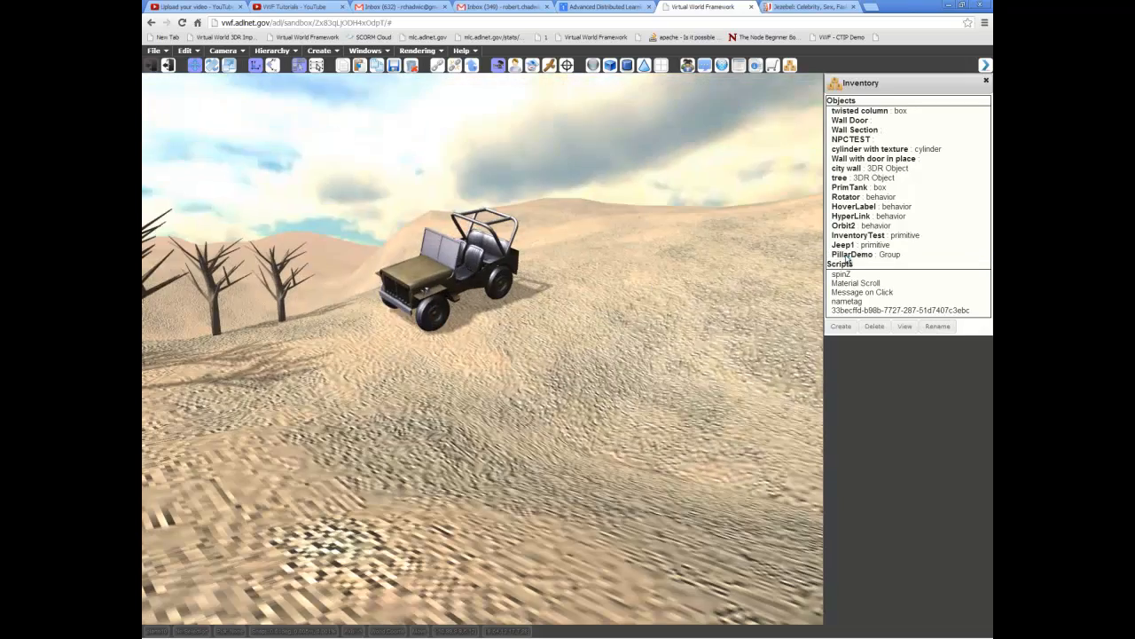
- Create a PillarDemo instance from the inventory and raise it until its base stands on the ground
{"action": "left_click", "coordinate": [848, 257]}
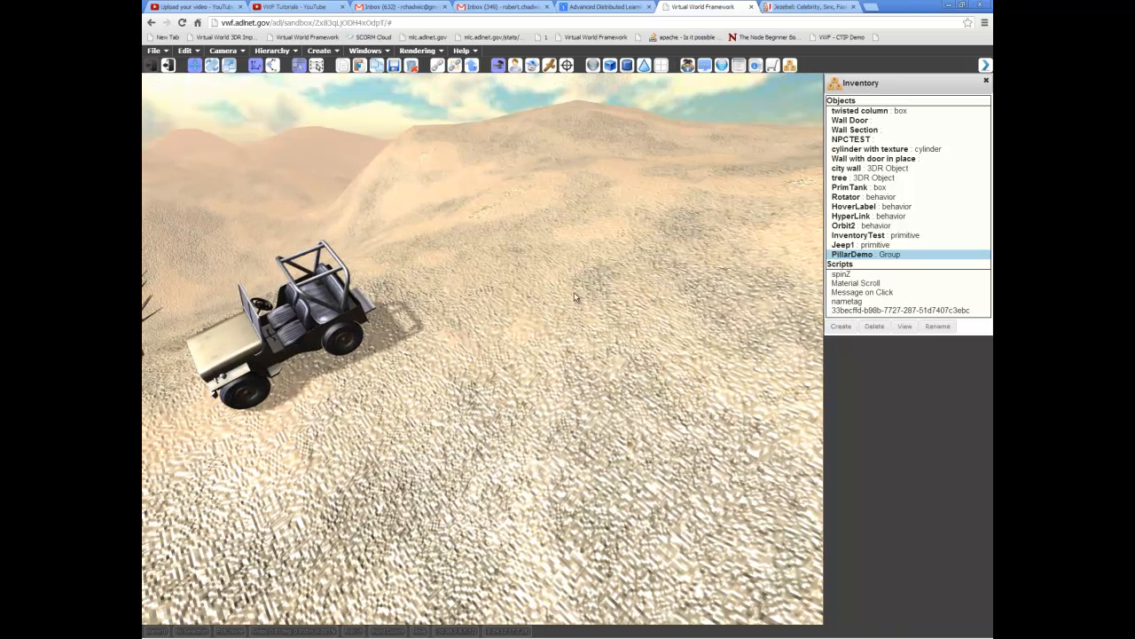
{"action": "left_click", "coordinate": [839, 327]}
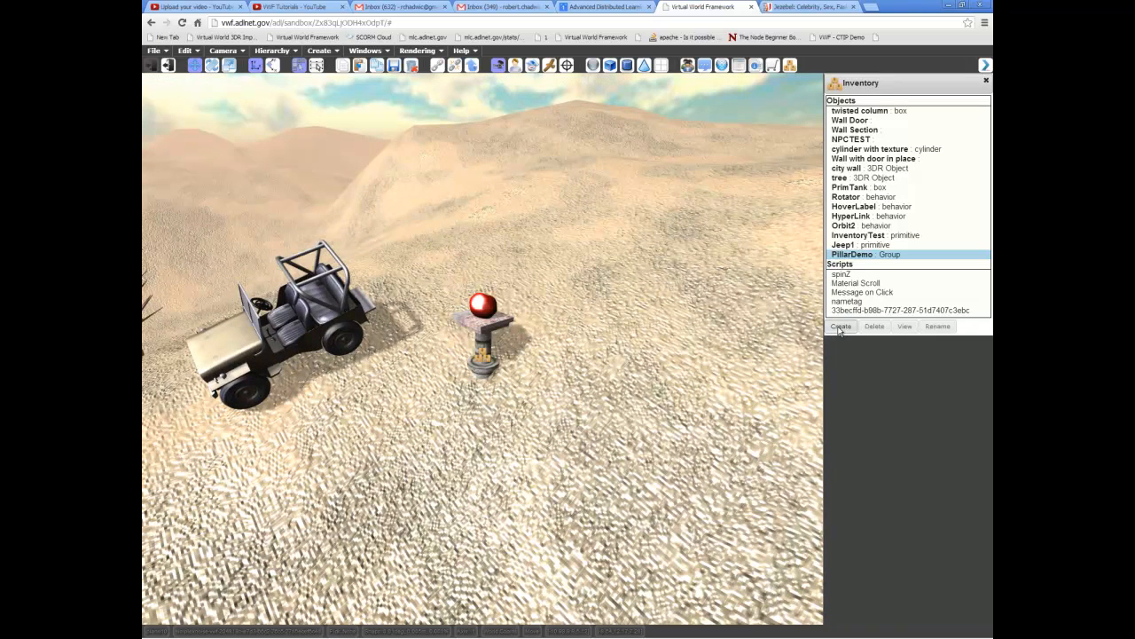
{"action": "left_click", "coordinate": [485, 358]}
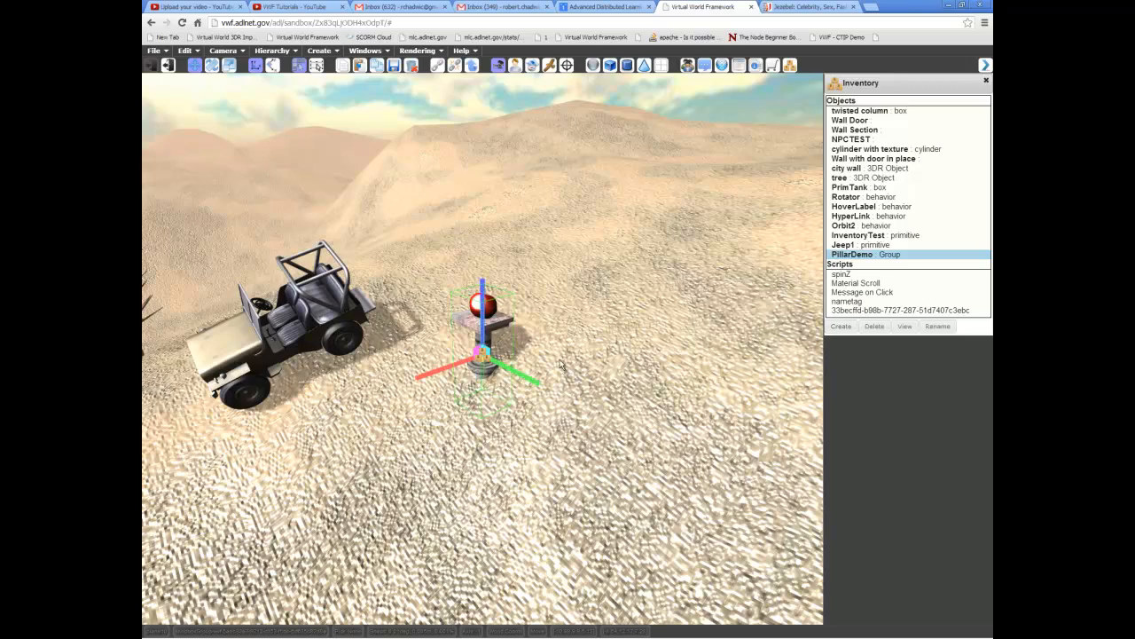
{"action": "left_click_drag", "start_coordinate": [485, 300], "coordinate": [482, 245]}
- Create a second PillarDemo instance on open ground beyond the first pillar and raise it out of the terrain
{"action": "middle_click_drag", "start_coordinate": [644, 258], "coordinate": [517, 262]}
{"action": "left_click", "coordinate": [838, 328]}
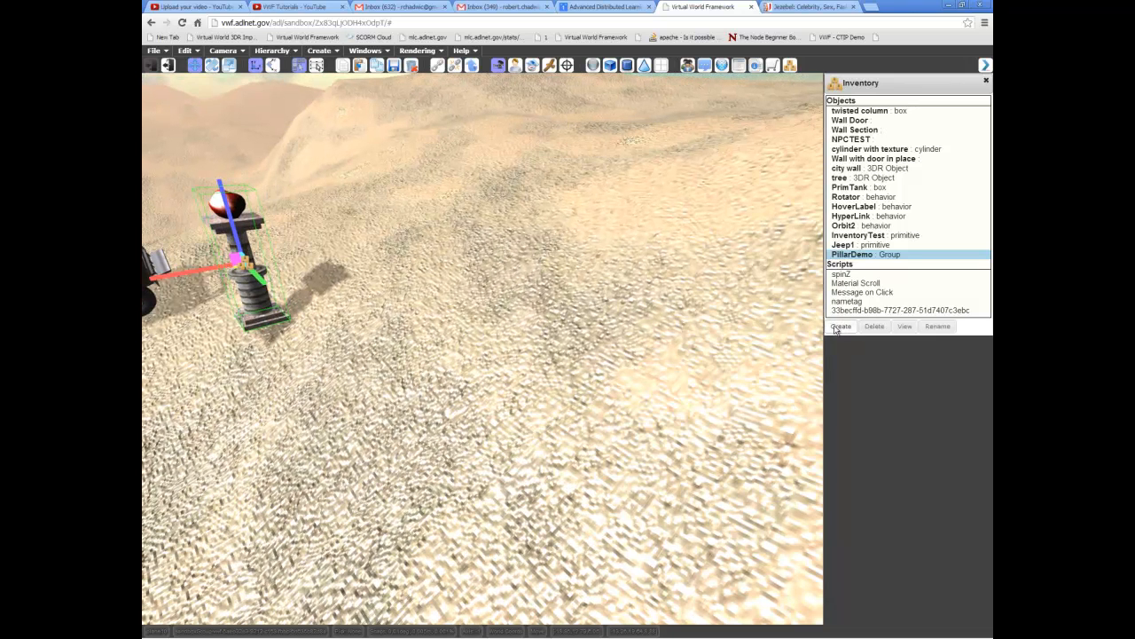
{"action": "left_click", "coordinate": [485, 364]}
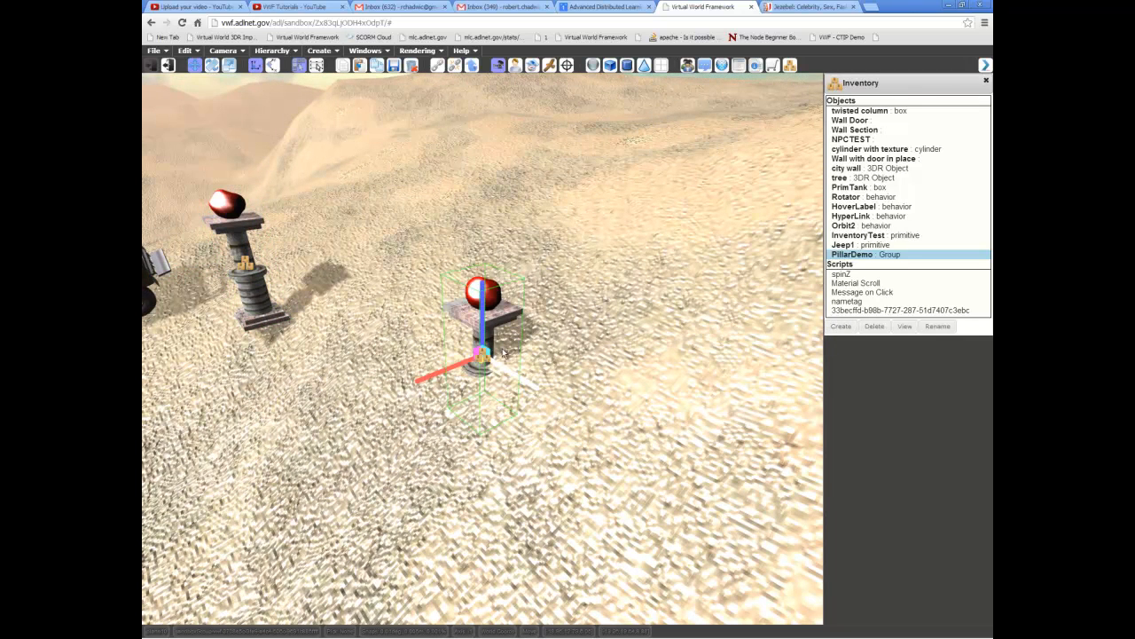
{"action": "left_click_drag", "start_coordinate": [488, 253], "coordinate": [490, 206]}
{"action": "middle_click_drag", "start_coordinate": [493, 221], "coordinate": [508, 425]}
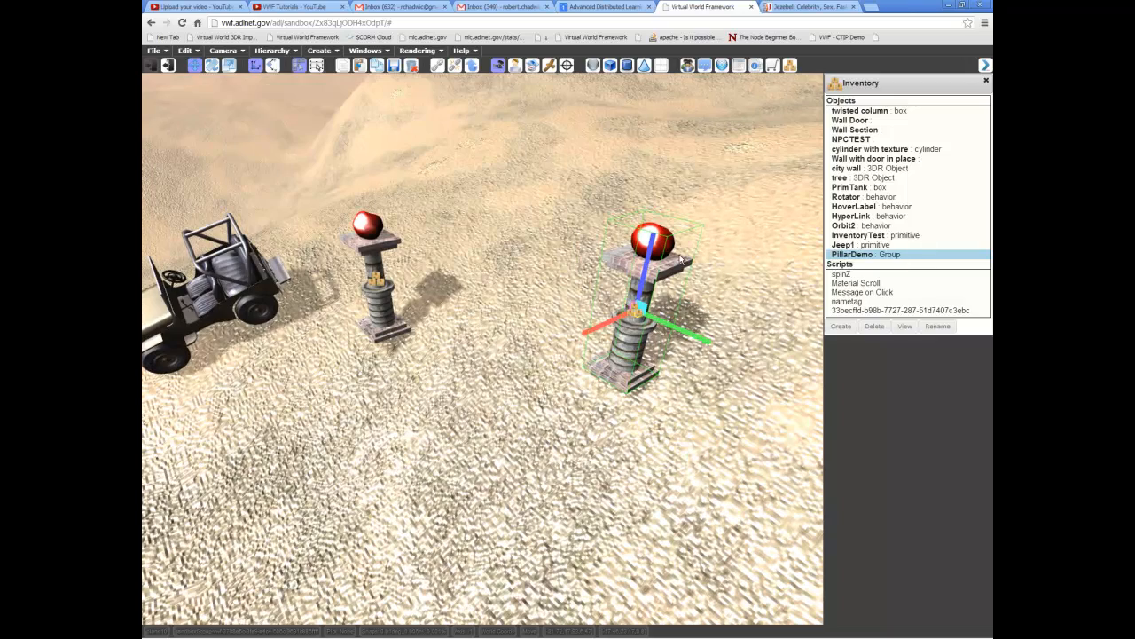
- Select the pillar nearest the jeep and examine both placed pillars from several angles
{"action": "middle_click_drag", "start_coordinate": [409, 292], "coordinate": [457, 351]}
{"action": "scroll", "coordinate": [461, 356], "scroll_direction": "down", "scroll_amount": 4}
{"action": "middle_click_drag", "start_coordinate": [496, 467], "coordinate": [503, 442]}
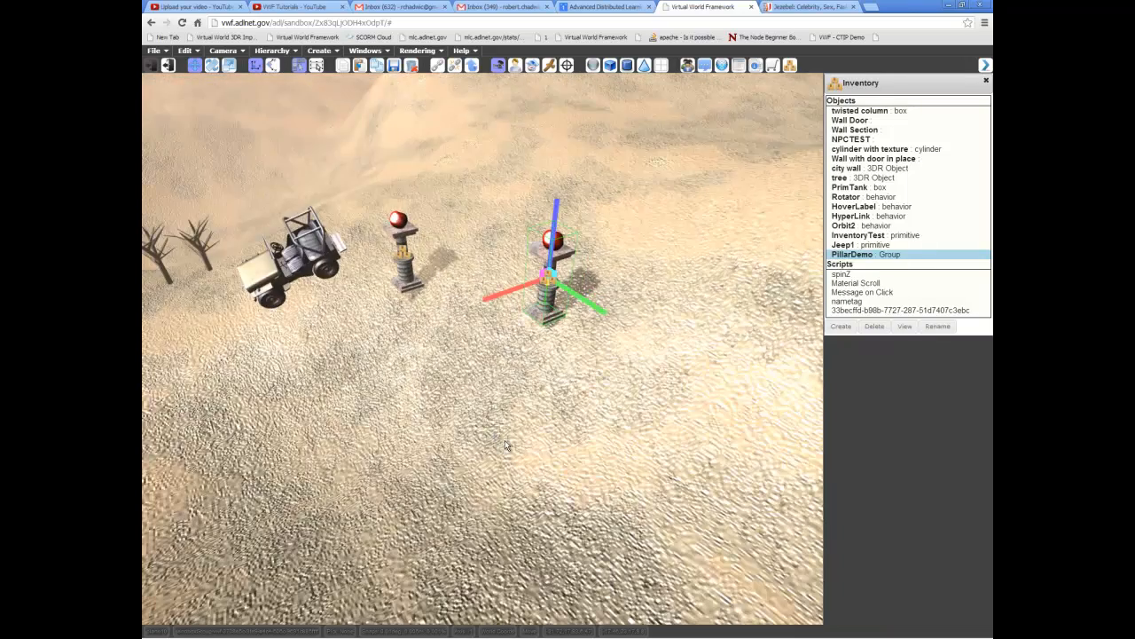
{"action": "middle_click_drag", "start_coordinate": [387, 358], "coordinate": [412, 237]}
{"action": "left_click", "coordinate": [426, 298]}
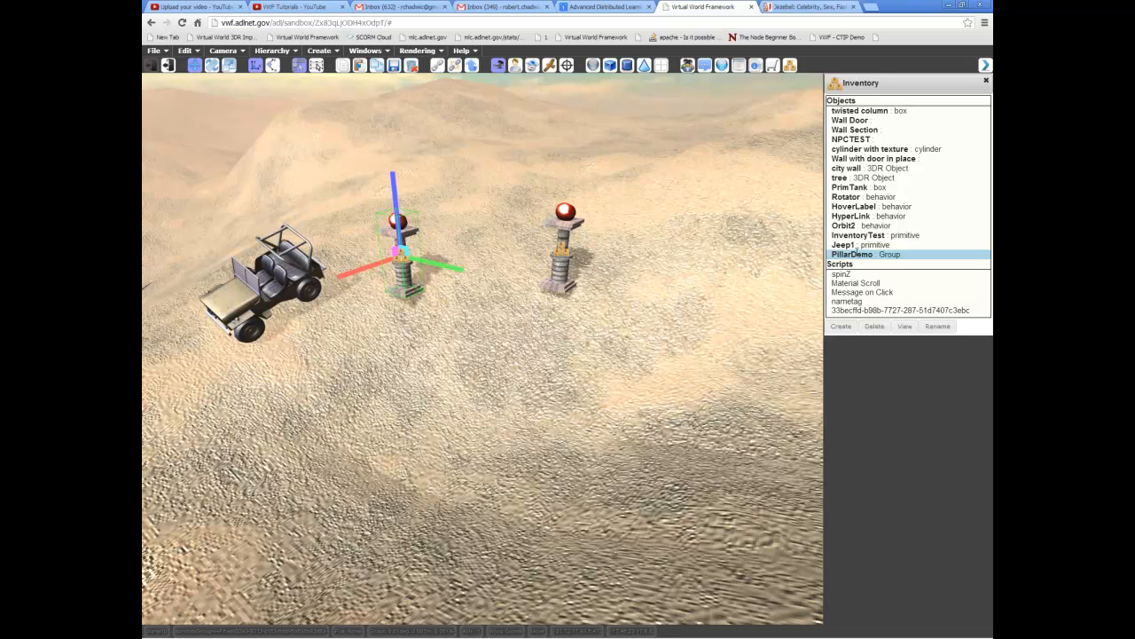
{"action": "middle_click_drag", "start_coordinate": [763, 317], "coordinate": [719, 233]}
{"action": "mouse_move", "coordinate": [656, 265]}
{"action": "middle_mouse_down"}
{"action": "mouse_move", "coordinate": [628, 268]}
{"action": "mouse_move", "coordinate": [641, 277]}
{"action": "middle_mouse_up"}
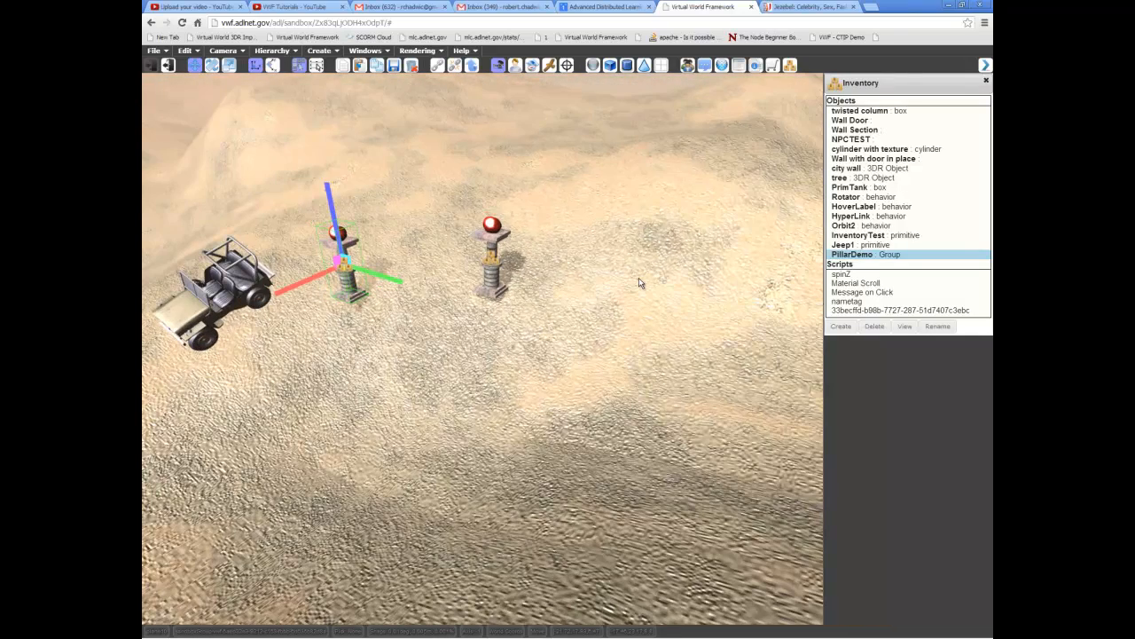
{"action": "middle_click_drag", "start_coordinate": [616, 328], "coordinate": [612, 325]}
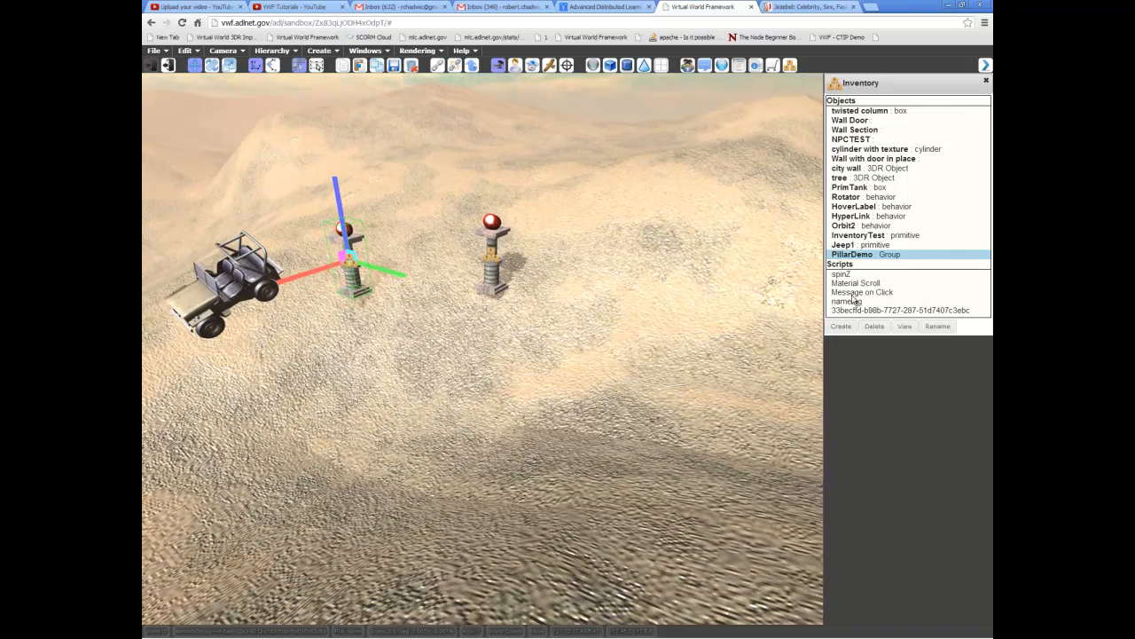
{"action": "middle_click_drag", "start_coordinate": [585, 308], "coordinate": [593, 346]}
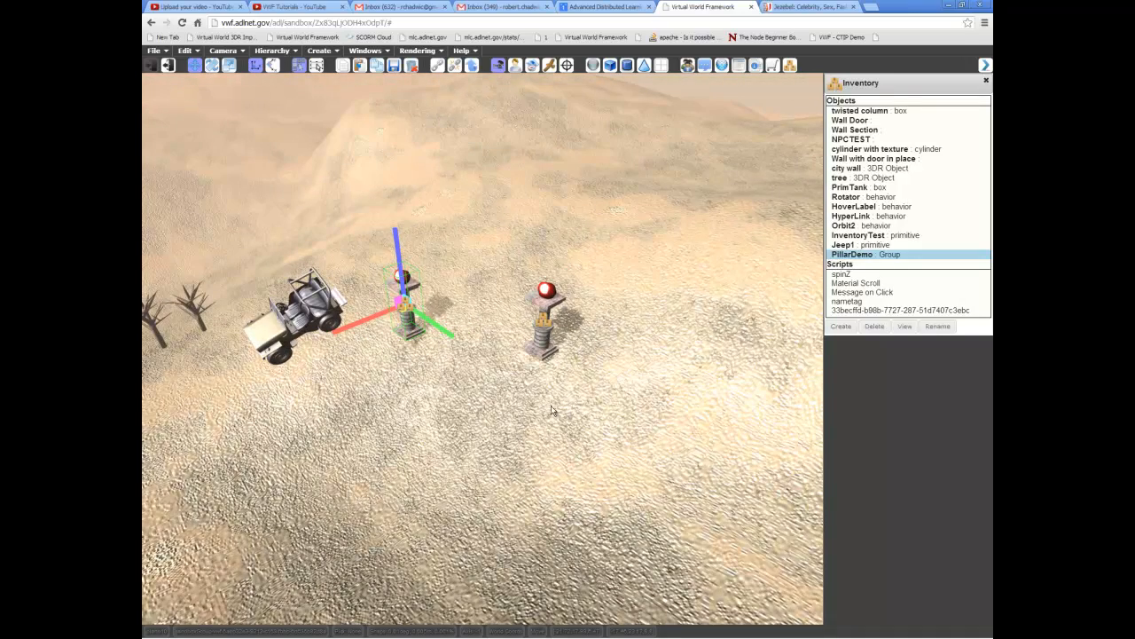
{"action": "scroll", "coordinate": [551, 405], "scroll_direction": "up", "scroll_amount": 1}
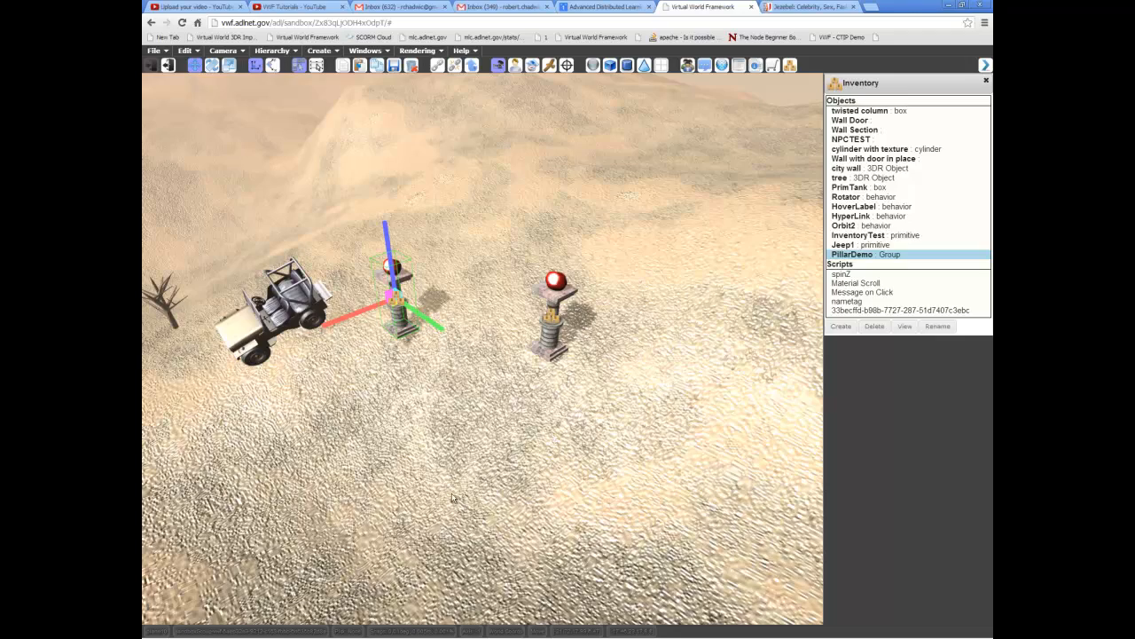
{"action": "middle_click_drag", "start_coordinate": [447, 487], "coordinate": [595, 346]}
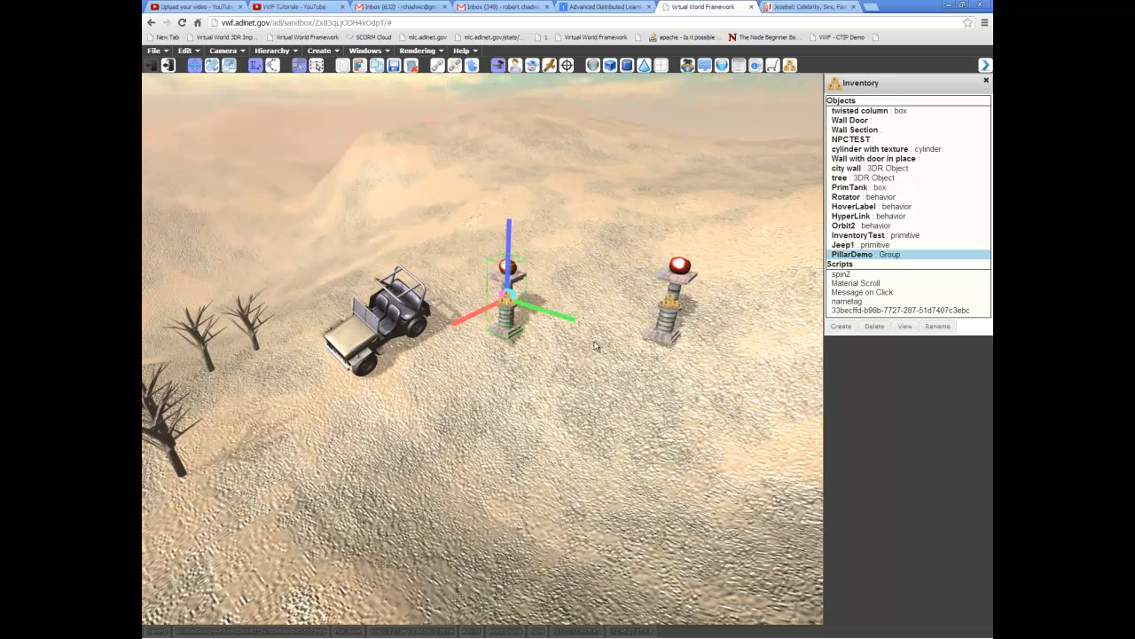
- Select the two pillars in turn to compare the instances as separate objects
{"action": "left_click", "coordinate": [668, 298]}
{"action": "left_click", "coordinate": [510, 330]}
{"action": "scroll", "coordinate": [510, 330], "scroll_direction": "up", "scroll_amount": 5}
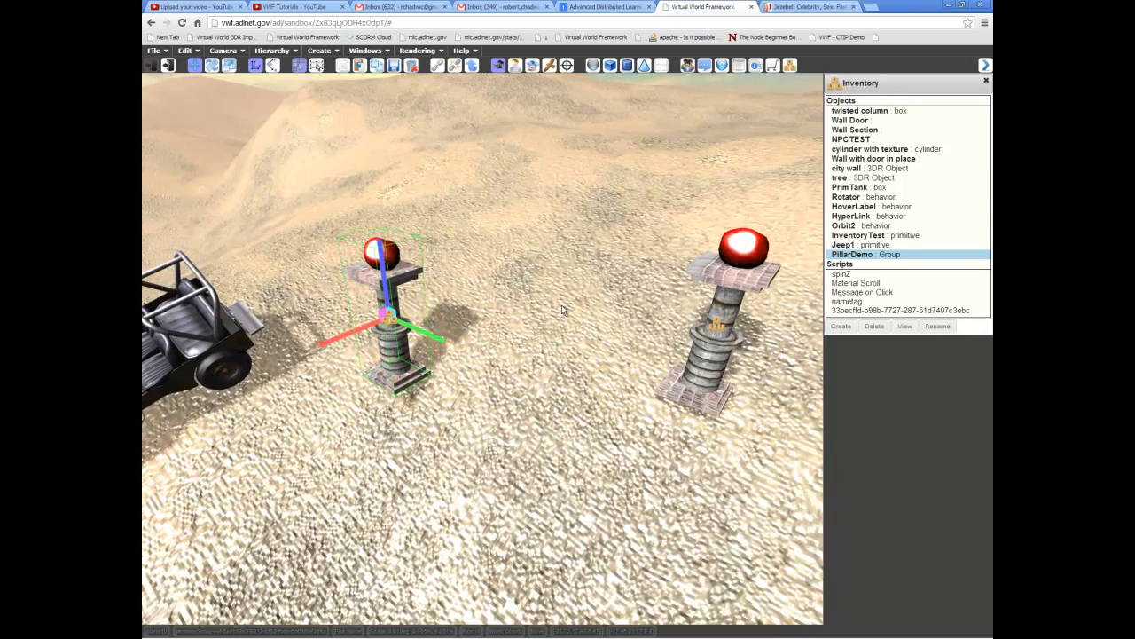
{"action": "left_click", "coordinate": [705, 377]}
{"action": "left_click", "coordinate": [399, 362]}
{"action": "scroll", "coordinate": [611, 392], "scroll_direction": "down", "scroll_amount": 1}
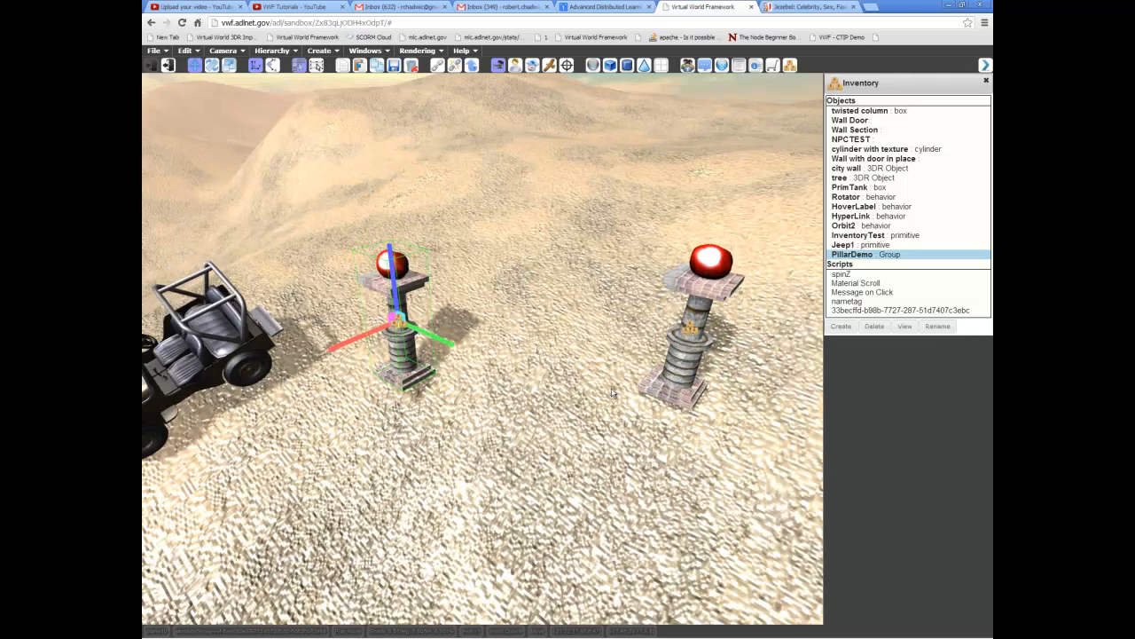
{"action": "scroll", "coordinate": [611, 390], "scroll_direction": "down", "scroll_amount": 2}
{"action": "mouse_move", "coordinate": [598, 388]}
{"action": "middle_mouse_down"}
{"action": "mouse_move", "coordinate": [590, 359]}
{"action": "mouse_move", "coordinate": [588, 376]}
{"action": "middle_mouse_up"}
{"action": "left_click", "coordinate": [639, 358]}
{"action": "middle_click_drag", "start_coordinate": [459, 372], "coordinate": [468, 378]}
{"action": "middle_click_drag", "start_coordinate": [524, 425], "coordinate": [532, 365]}
{"action": "scroll", "coordinate": [458, 372], "scroll_direction": "down", "scroll_amount": 2}
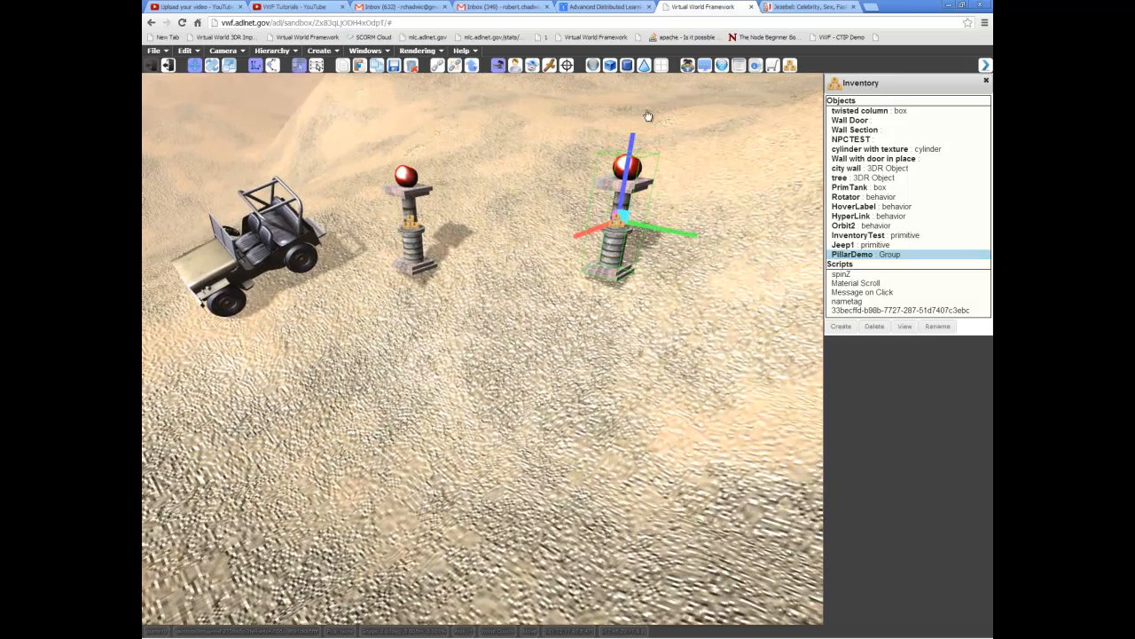
- Close the personal inventory and show the public inventory
{"action": "left_click", "coordinate": [986, 81]}
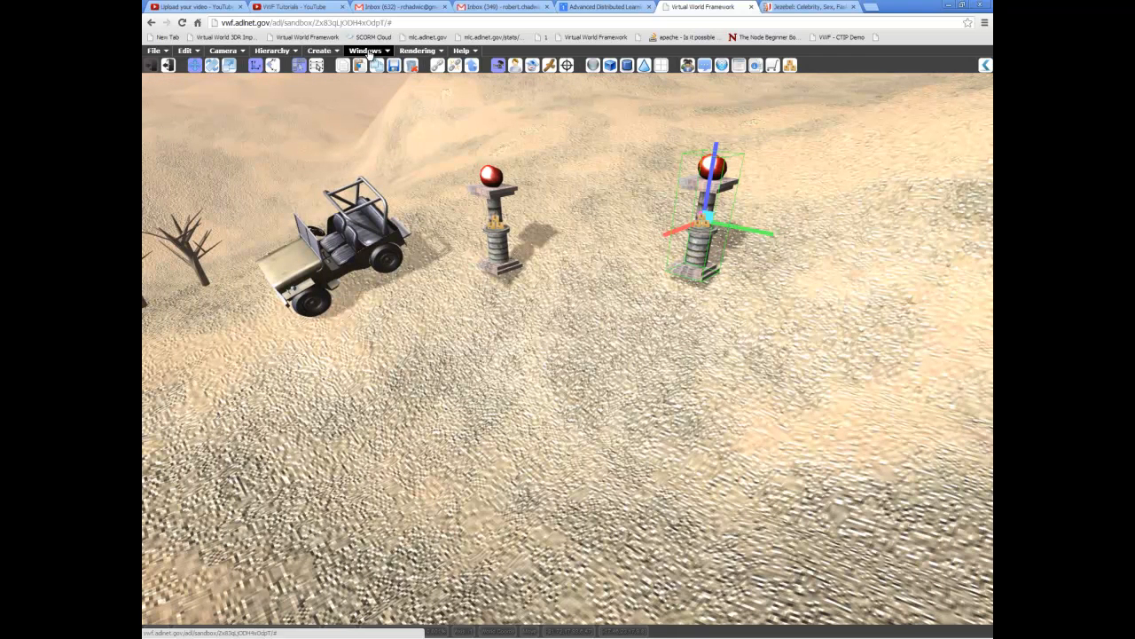
{"action": "mouse_move", "coordinate": [366, 50]}
{"action": "left_click", "coordinate": [380, 139]}
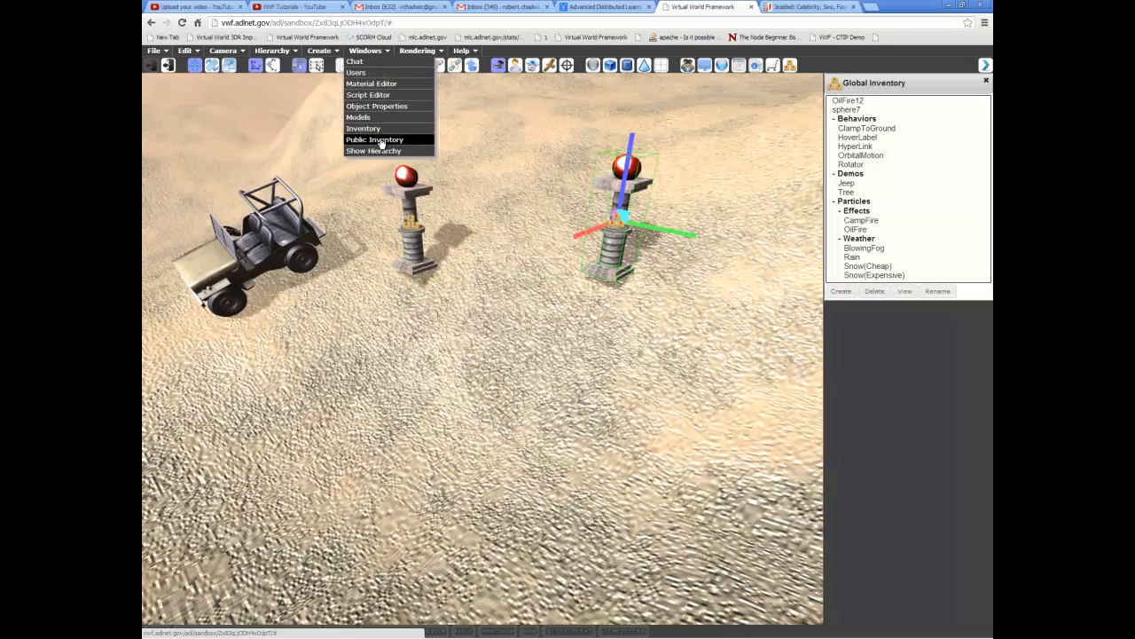
- Select the pillar beside the jeep and publish it to the public inventory
{"action": "mouse_move", "coordinate": [468, 274]}
{"action": "middle_mouse_down"}
{"action": "mouse_move", "coordinate": [364, 292]}
{"action": "mouse_move", "coordinate": [408, 355]}
{"action": "mouse_move", "coordinate": [457, 293]}
{"action": "mouse_move", "coordinate": [448, 280]}
{"action": "middle_mouse_up"}
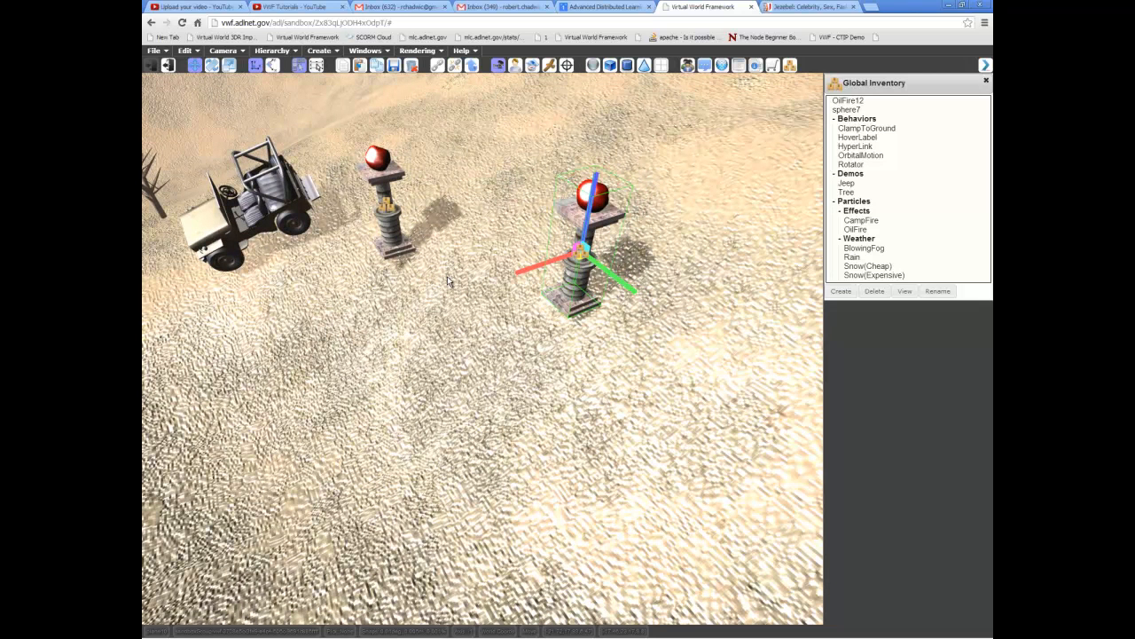
{"action": "middle_click_drag", "start_coordinate": [523, 367], "coordinate": [594, 338]}
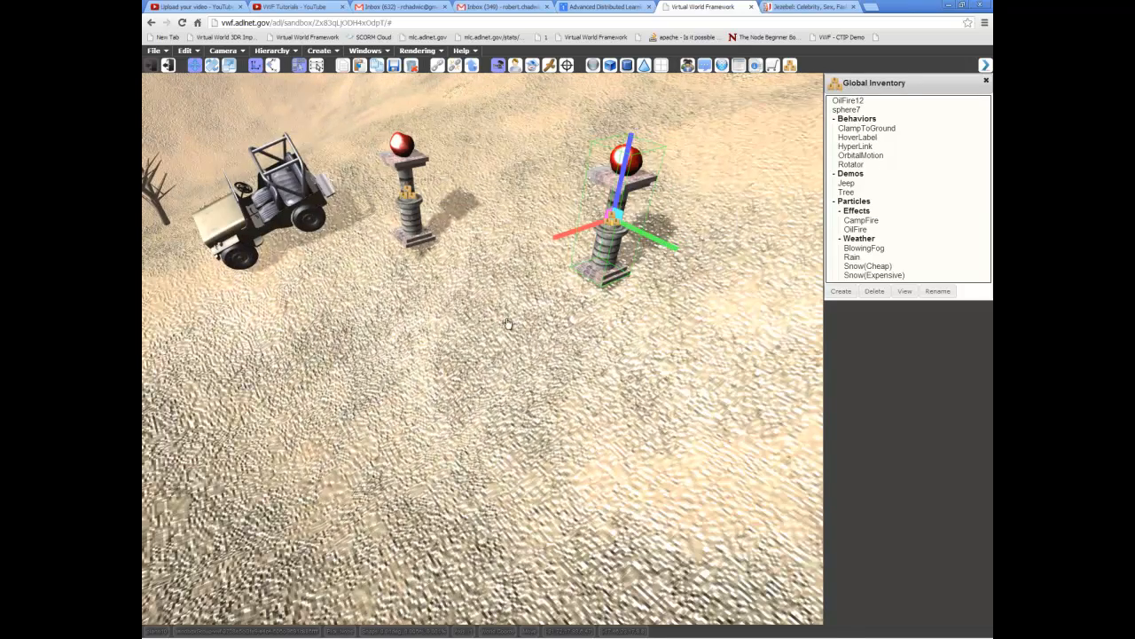
{"action": "middle_click_drag", "start_coordinate": [507, 322], "coordinate": [497, 326]}
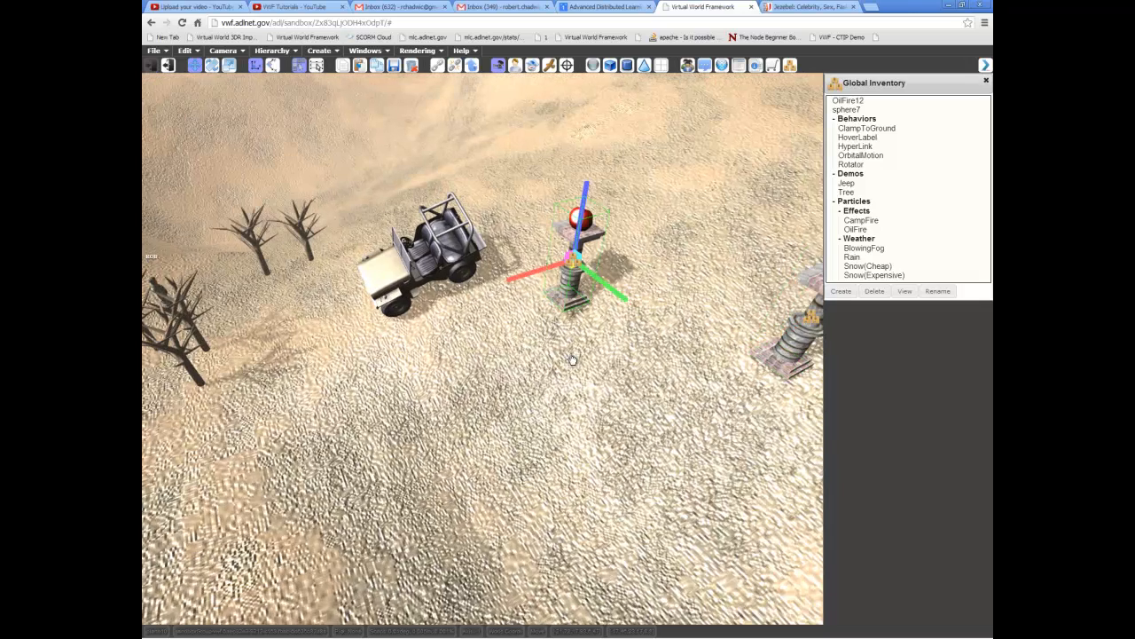
{"action": "middle_click_drag", "start_coordinate": [573, 357], "coordinate": [565, 358]}
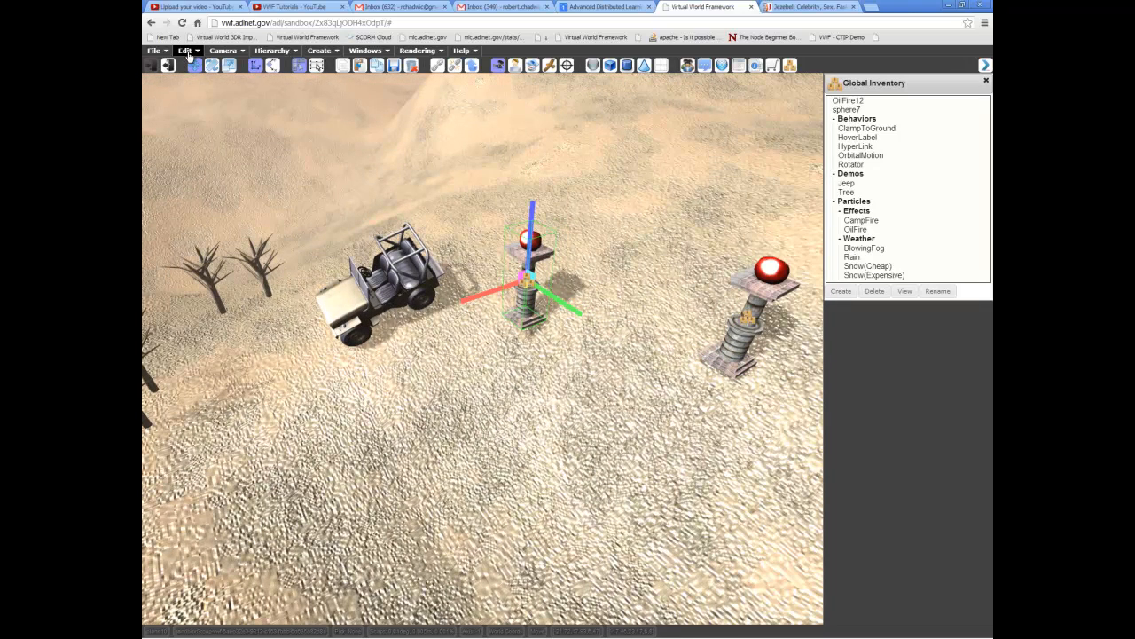
{"action": "left_click", "coordinate": [186, 51]}
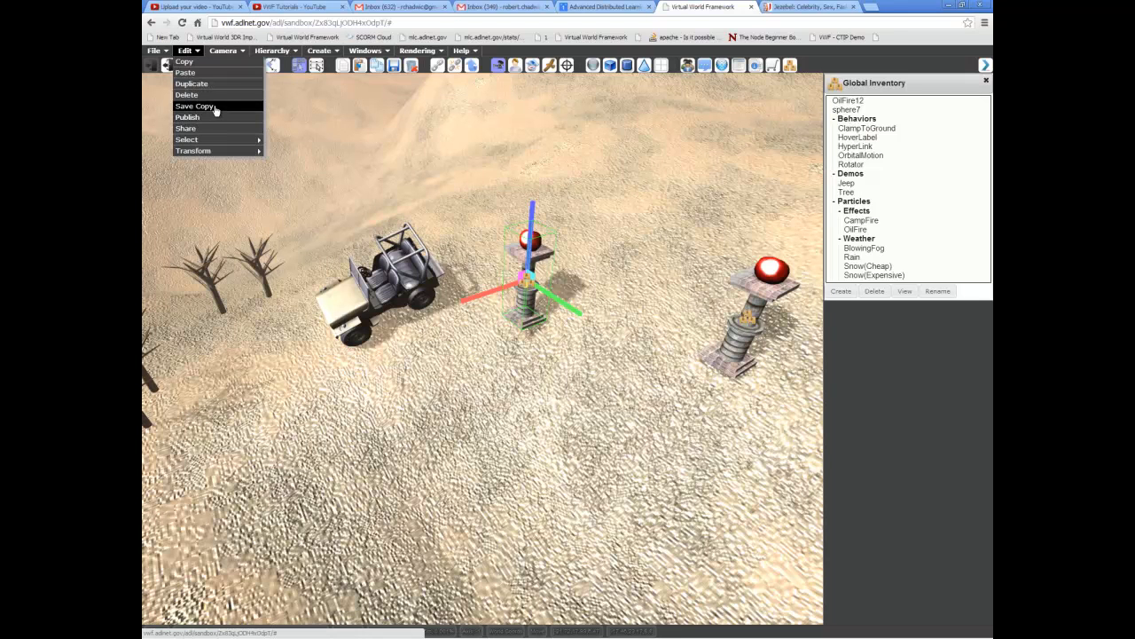
{"action": "left_click", "coordinate": [215, 118]}
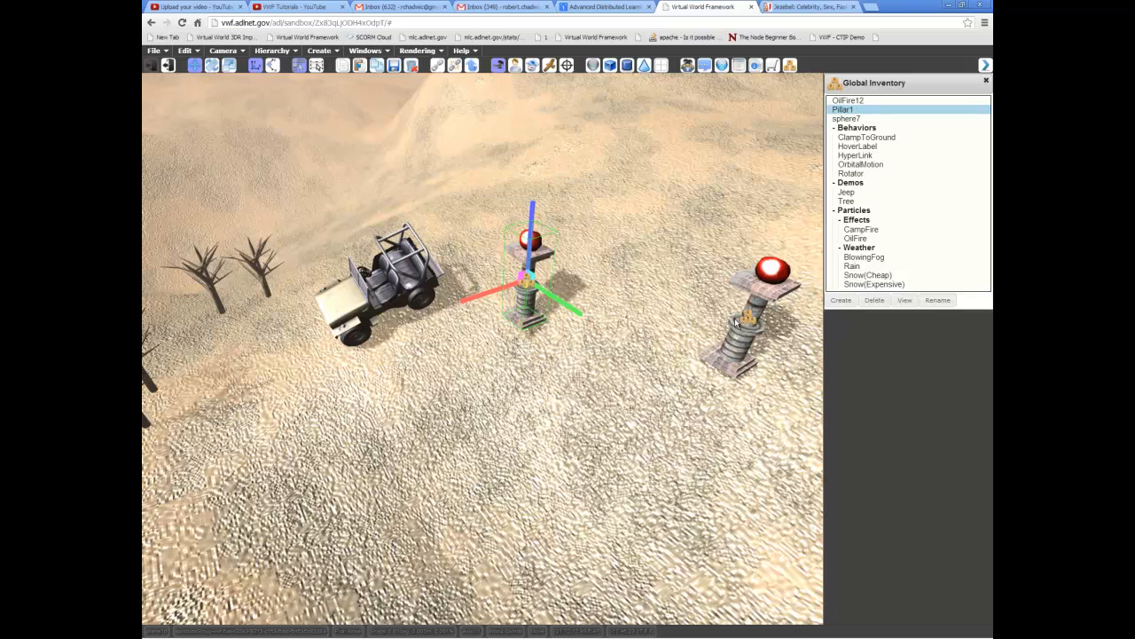
- Check the published entries in the Global Inventory by selecting OilFire12 and Pillar1 in turn
{"action": "middle_click_drag", "start_coordinate": [460, 321], "coordinate": [639, 327]}
{"action": "middle_click_drag", "start_coordinate": [789, 209], "coordinate": [719, 301]}
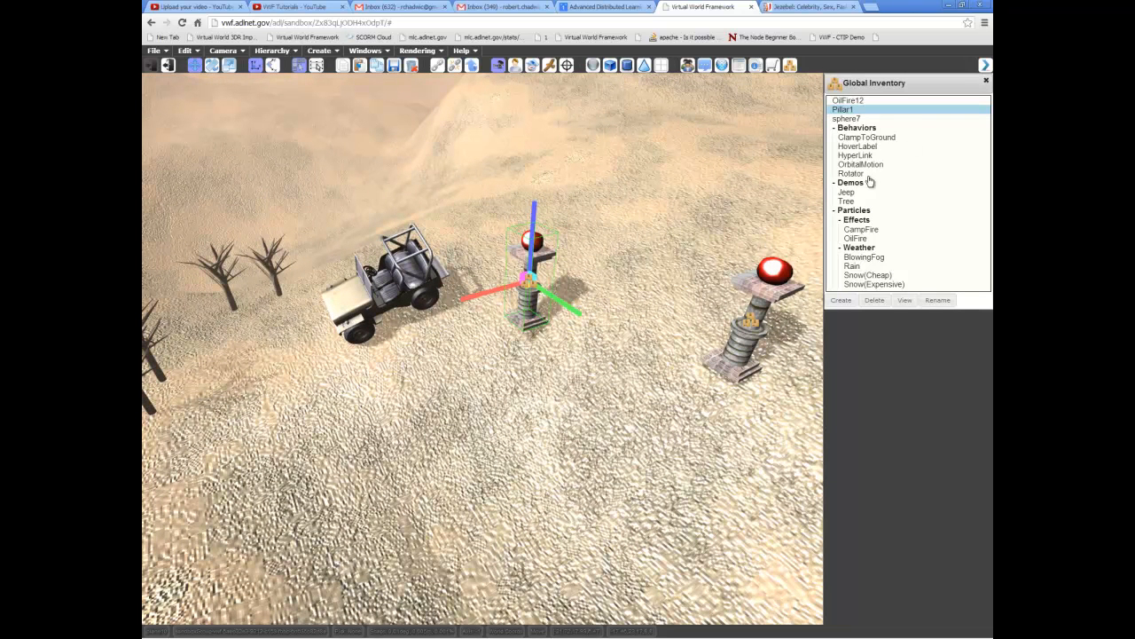
{"action": "middle_click_drag", "start_coordinate": [453, 357], "coordinate": [590, 293]}
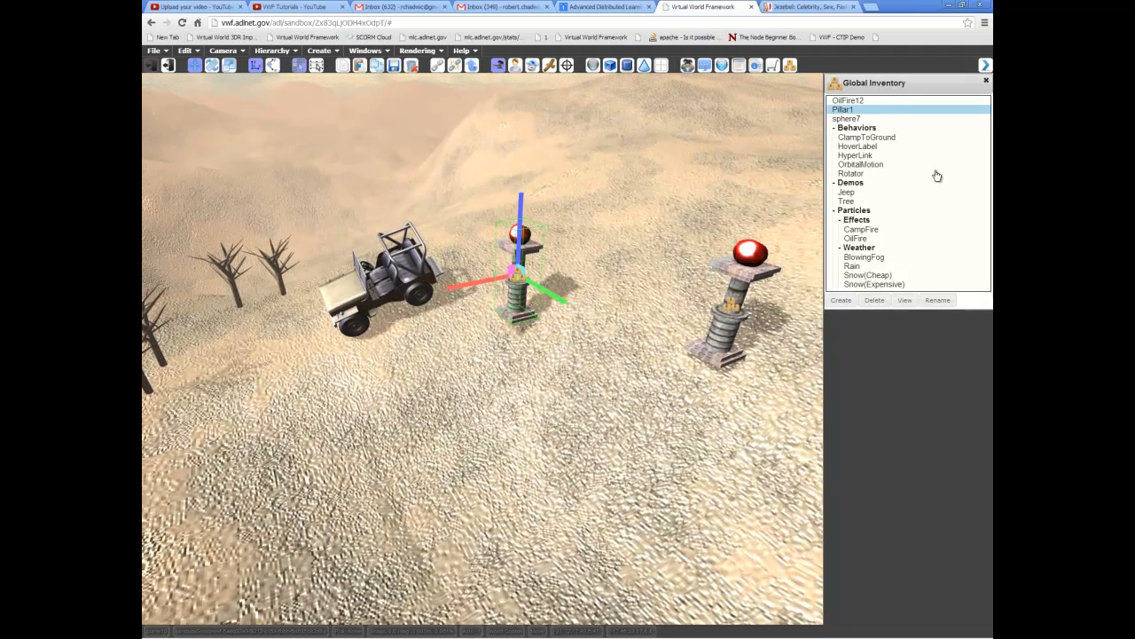
{"action": "left_click", "coordinate": [848, 101]}
{"action": "left_click", "coordinate": [853, 111]}
{"action": "middle_click_drag", "start_coordinate": [651, 234], "coordinate": [711, 234]}
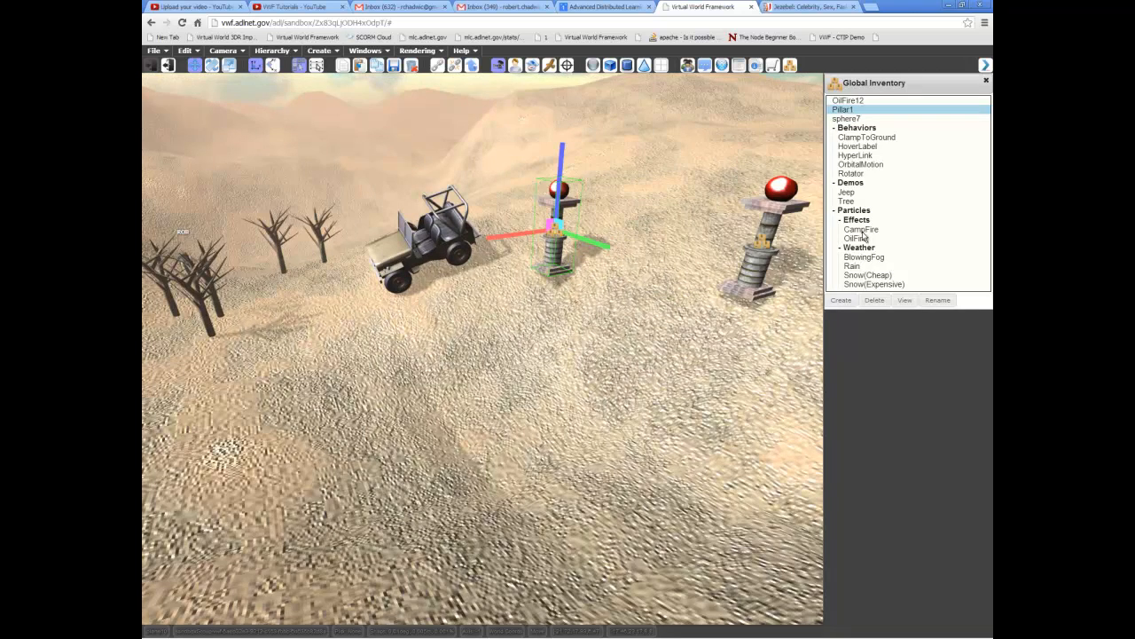
{"action": "middle_click_drag", "start_coordinate": [619, 407], "coordinate": [658, 424]}
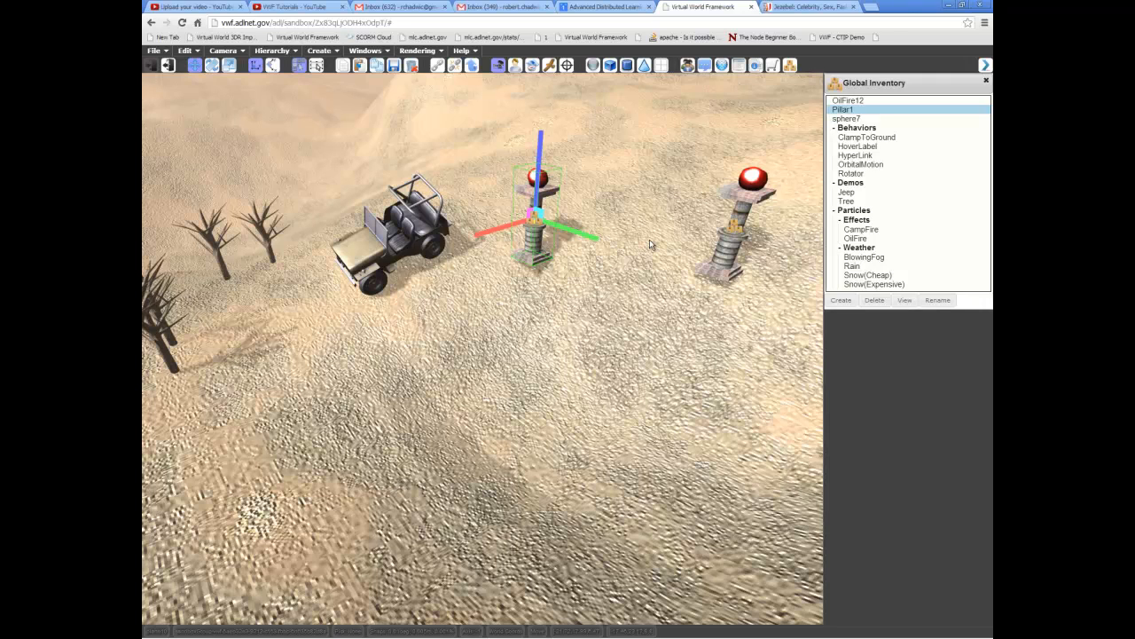
{"action": "middle_click_drag", "start_coordinate": [658, 277], "coordinate": [638, 356]}
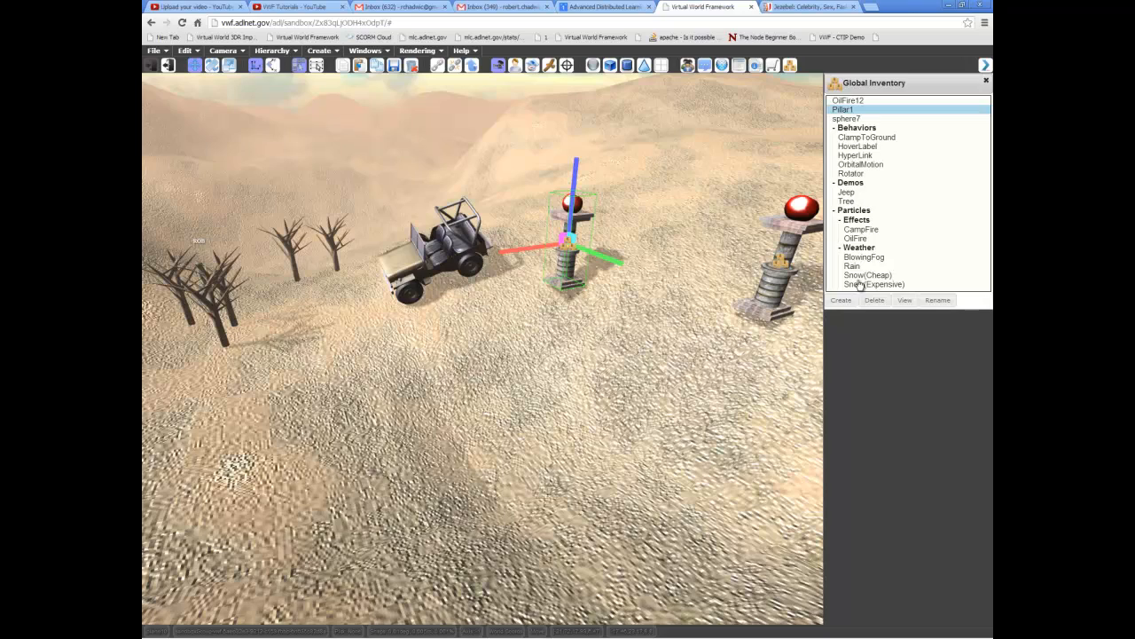
{"action": "middle_click_drag", "start_coordinate": [718, 291], "coordinate": [694, 223]}
{"action": "middle_click_drag", "start_coordinate": [627, 219], "coordinate": [642, 231]}
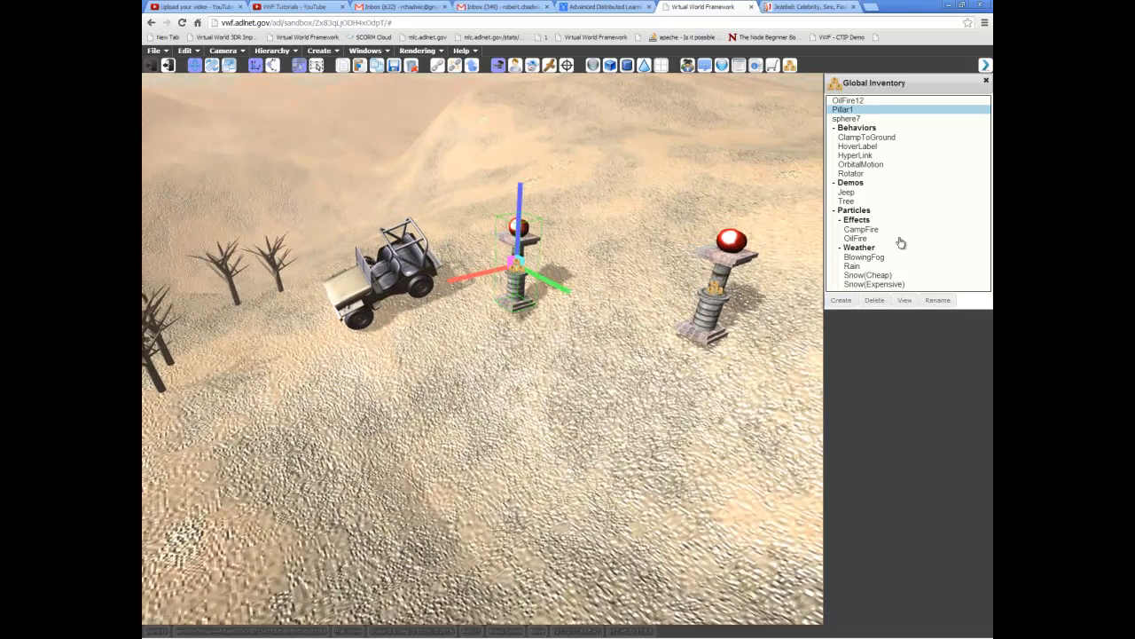